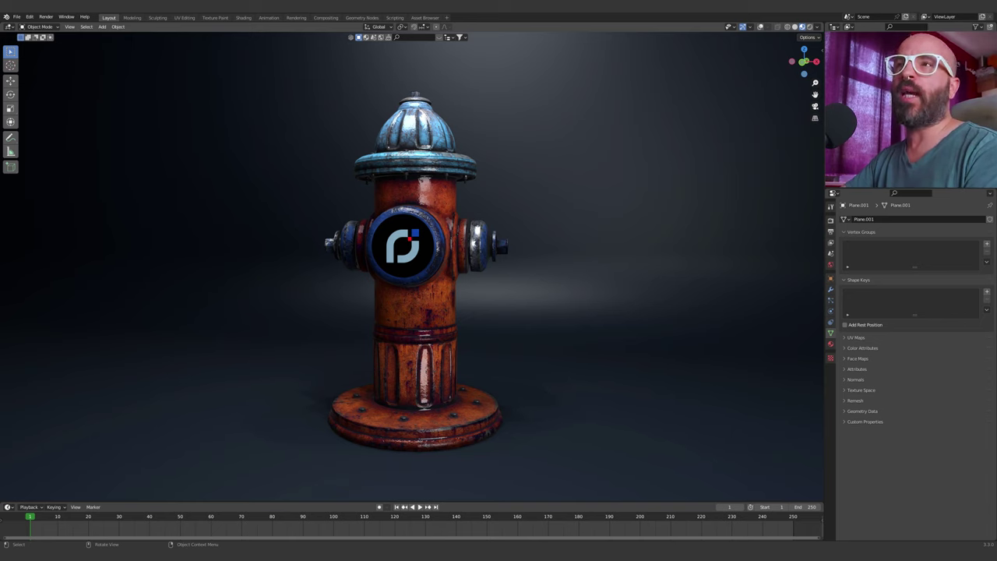
mouse_move(499, 296)
middle_down()
mouse_move(534, 296)
mouse_move(500, 296)
mouse_move(517, 298)
middle_up()
mouse_move(517, 297)
middle_down()
mouse_move(508, 297)
mouse_move(526, 298)
middle_up()
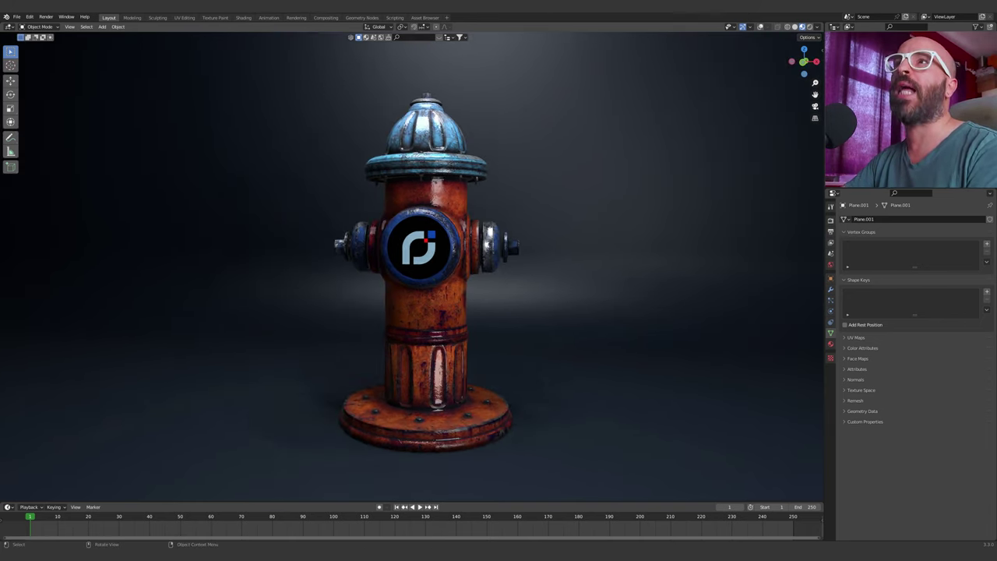
scroll(425, 265, up, 2)
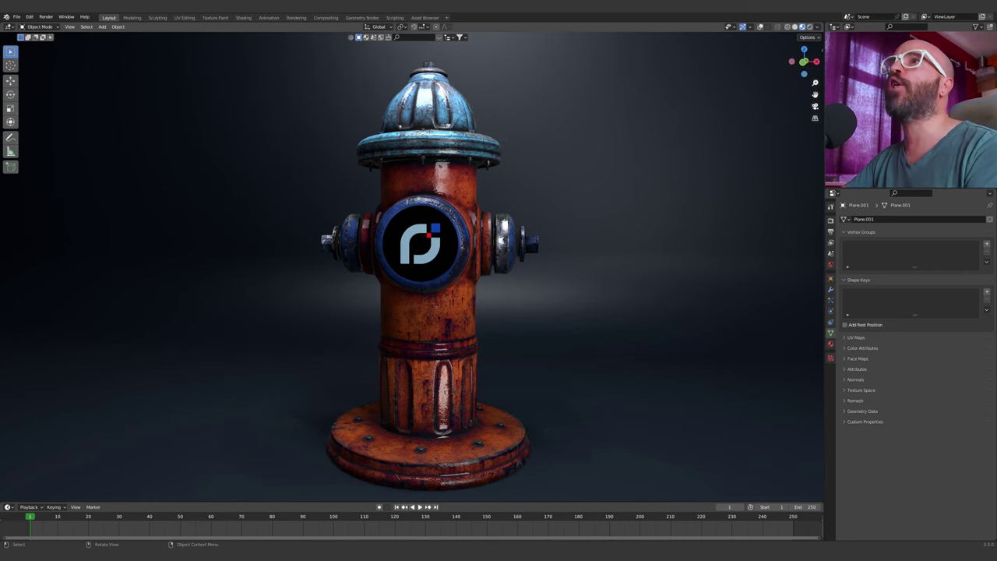
scroll(424, 265, down, 2)
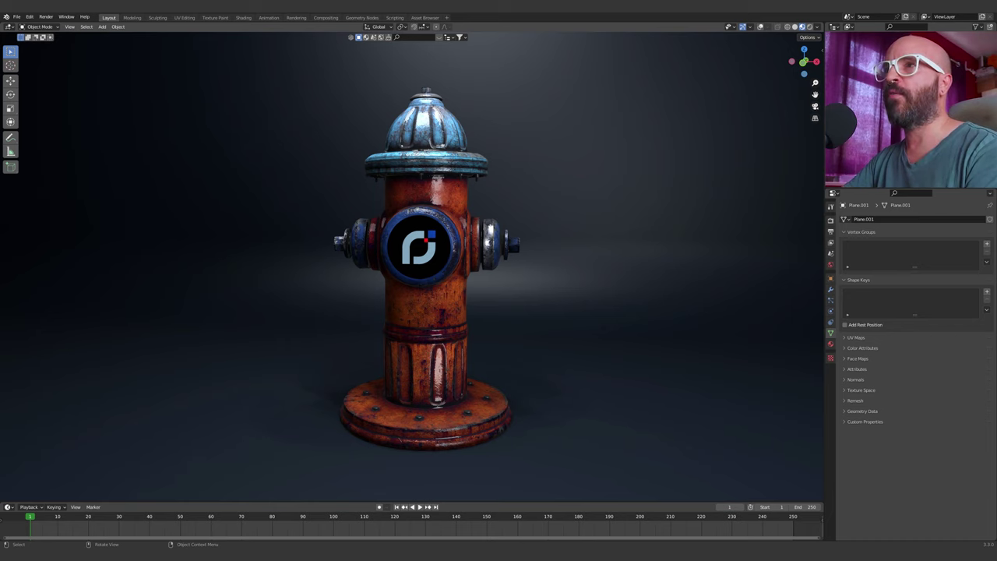
mouse_move(425, 265)
middle_down()
mouse_move(404, 265)
mouse_move(416, 264)
middle_up()
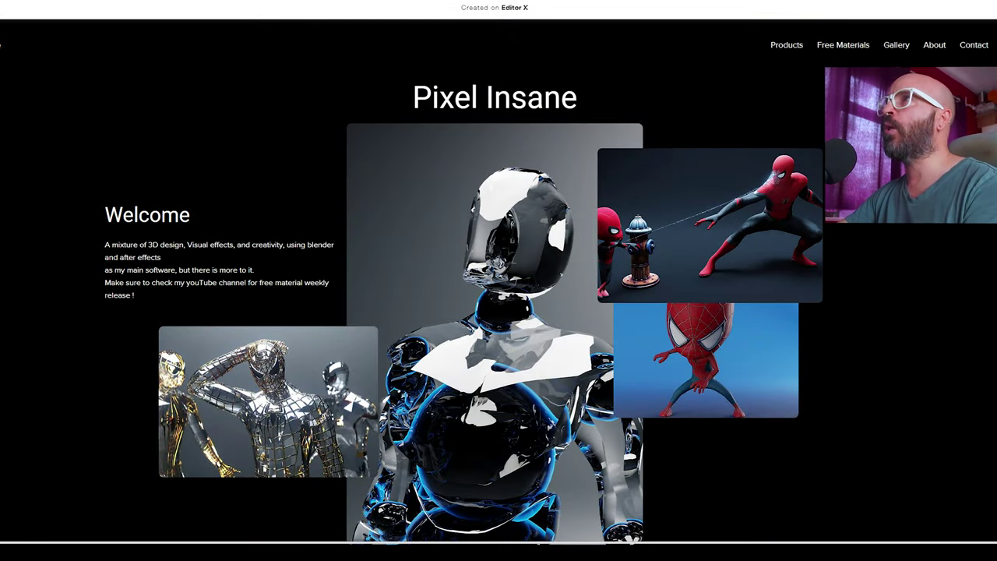
Step: Log in to the Pixel Insane website by email, filling in the account's e-mail and password
scroll(498, 311, down, 10)
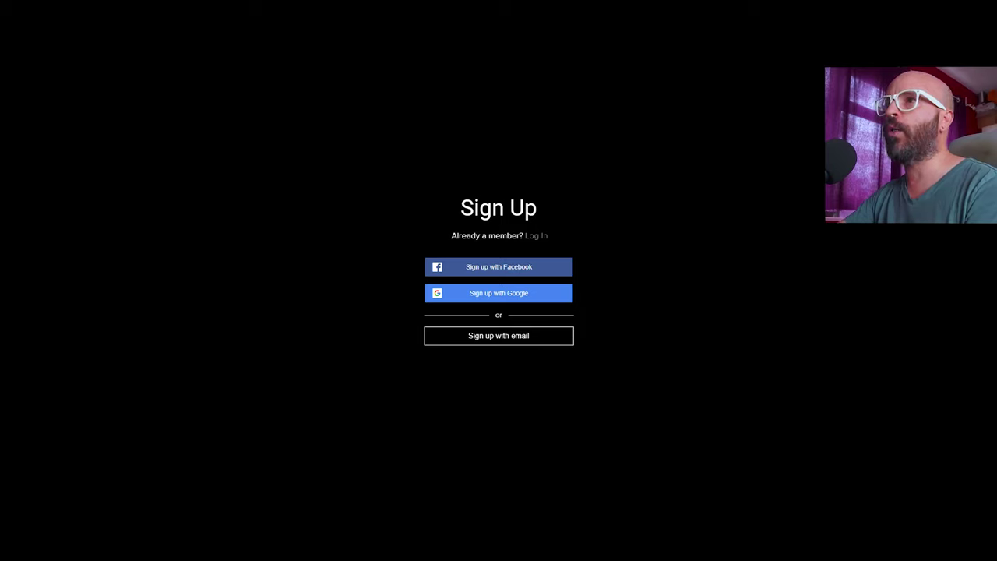
click(536, 235)
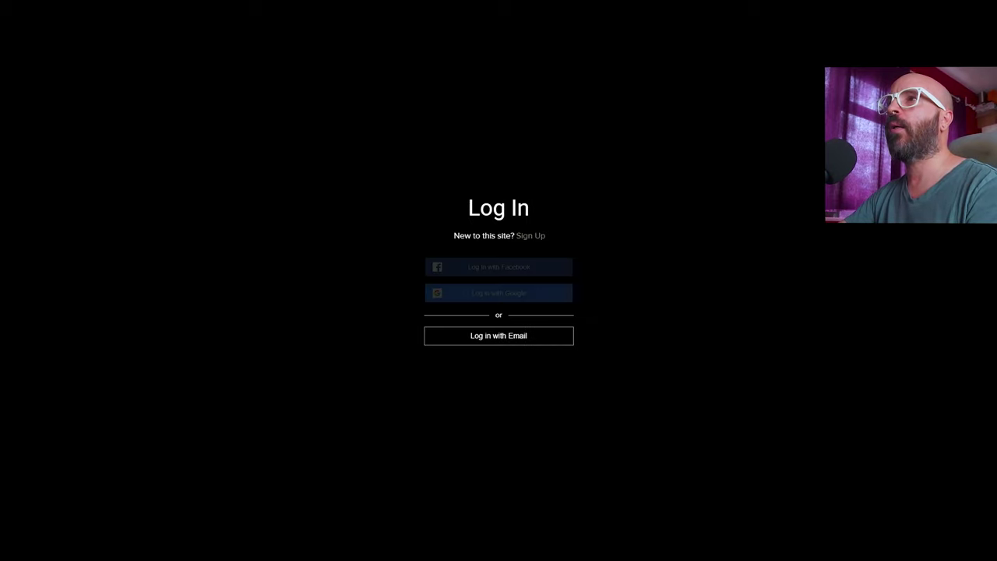
click(499, 336)
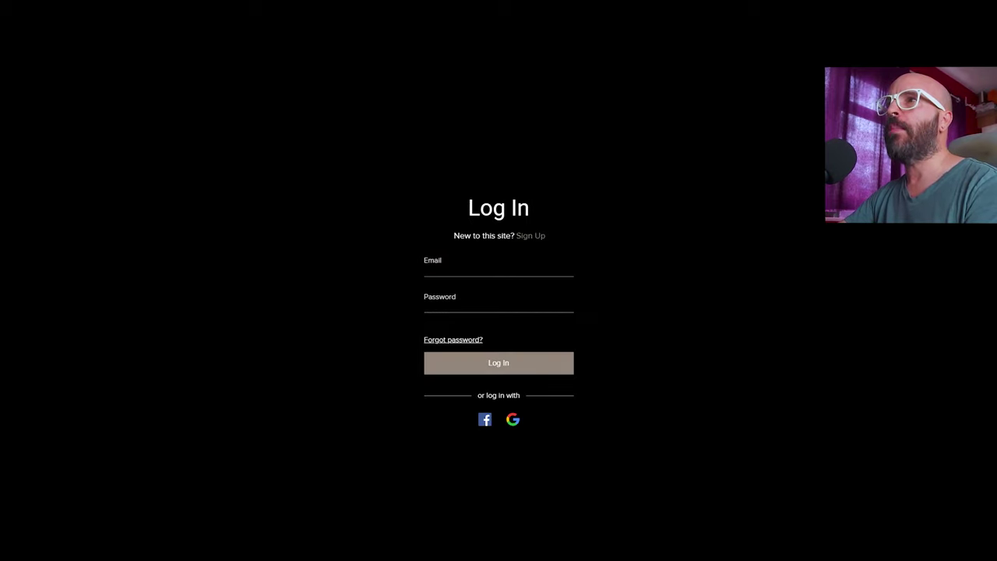
click(498, 270)
click(520, 299)
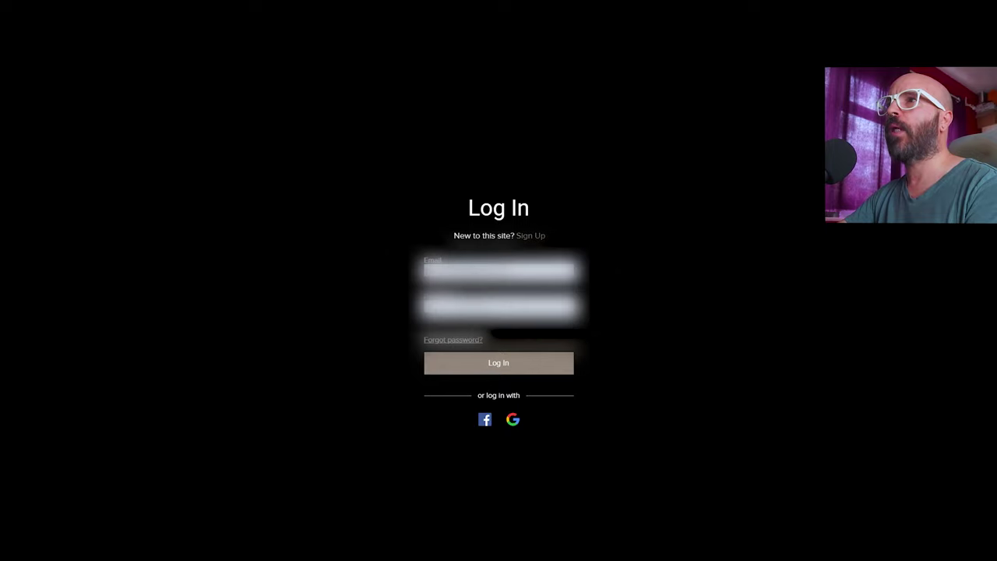
click(498, 363)
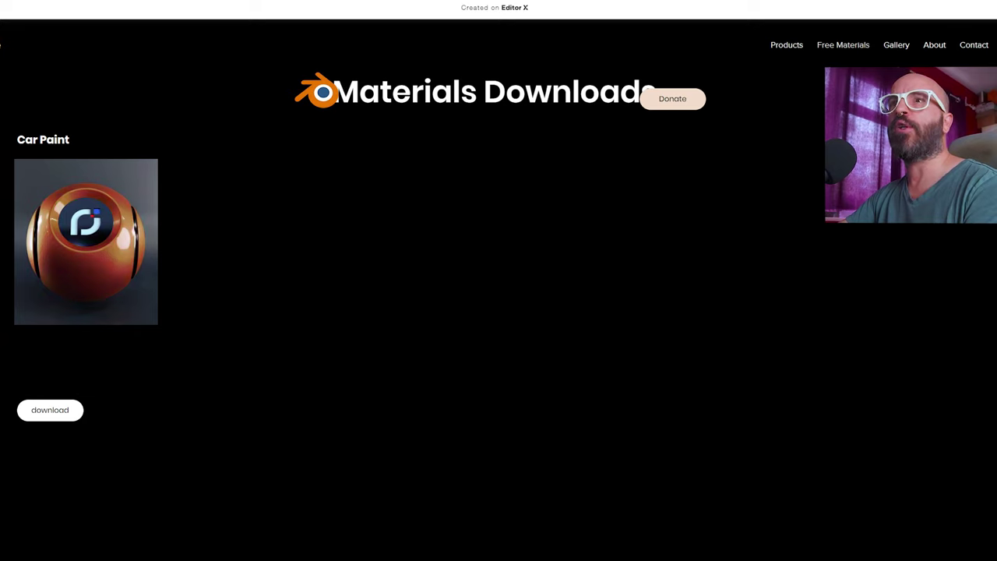
Step: Download the Car Paint material and extract the archive to the carPaint folder on the desktop
click(50, 409)
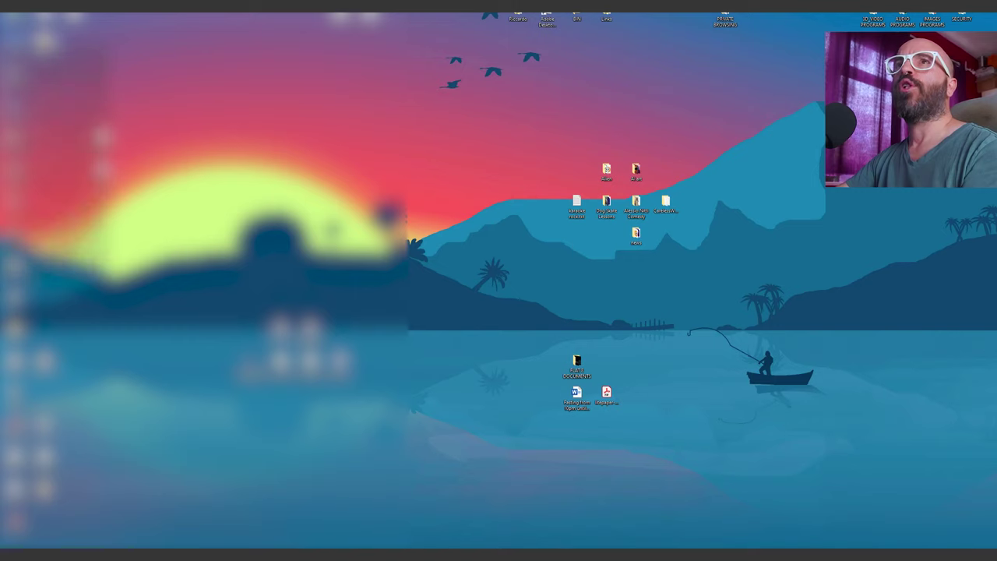
click(43, 75)
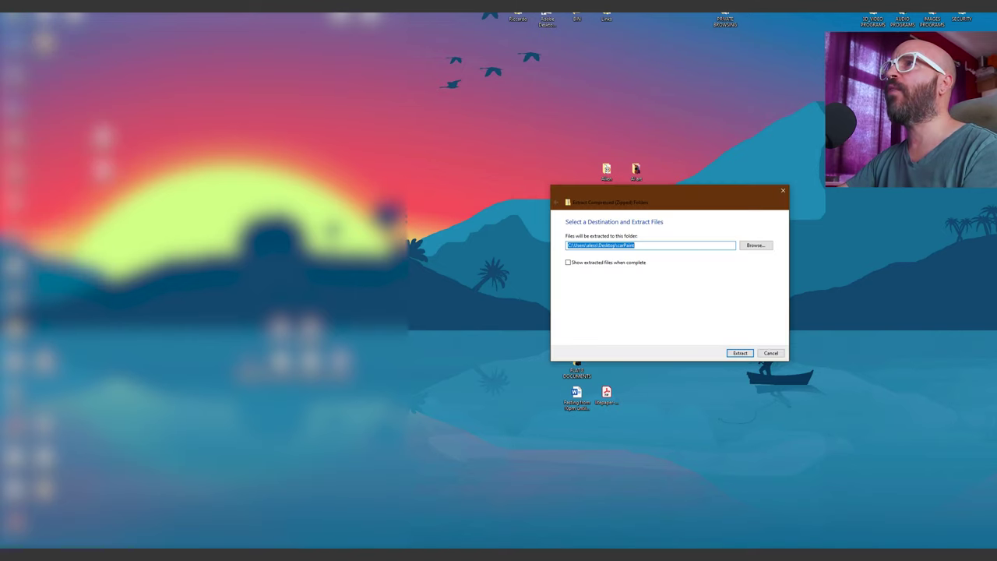
click(740, 353)
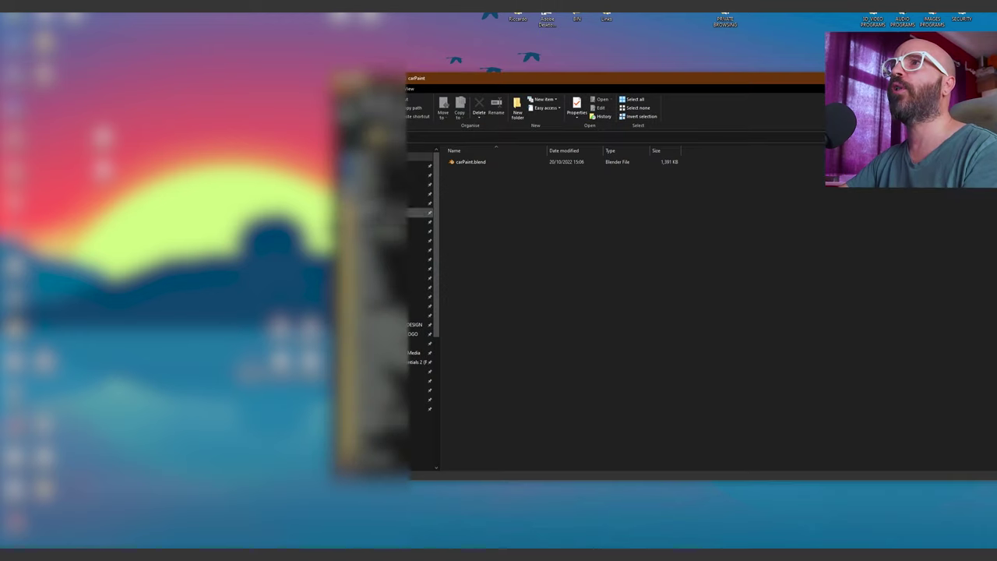
drag(635, 78, 573, 72)
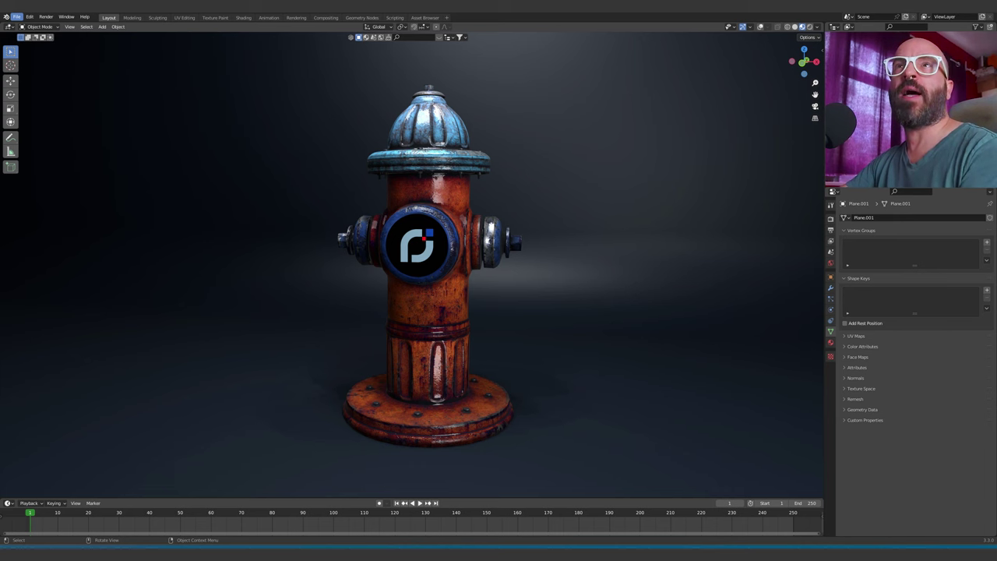
Step: Switch to Blender and open carPaint.blend from the carPaint folder on the desktop
click(16, 16)
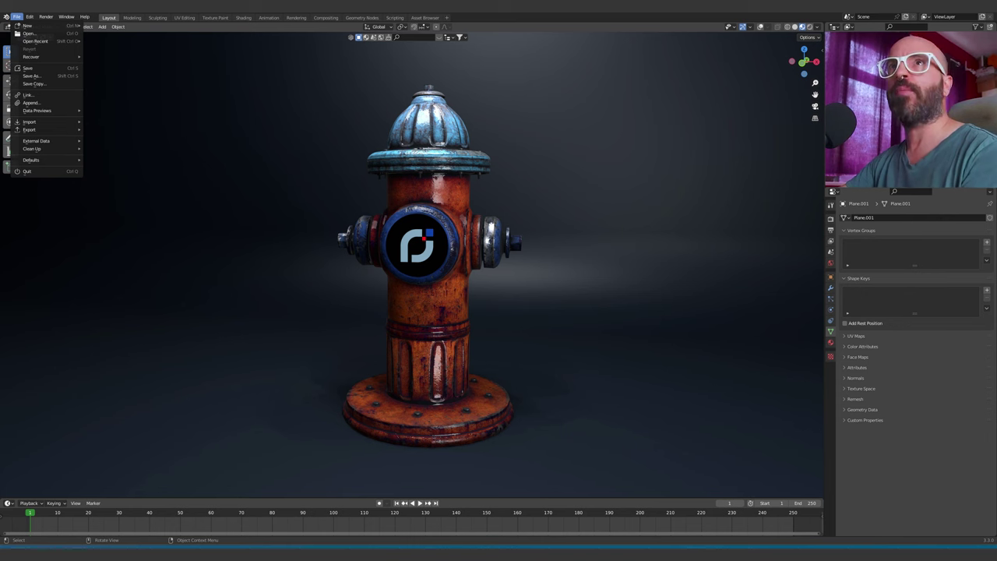
click(29, 33)
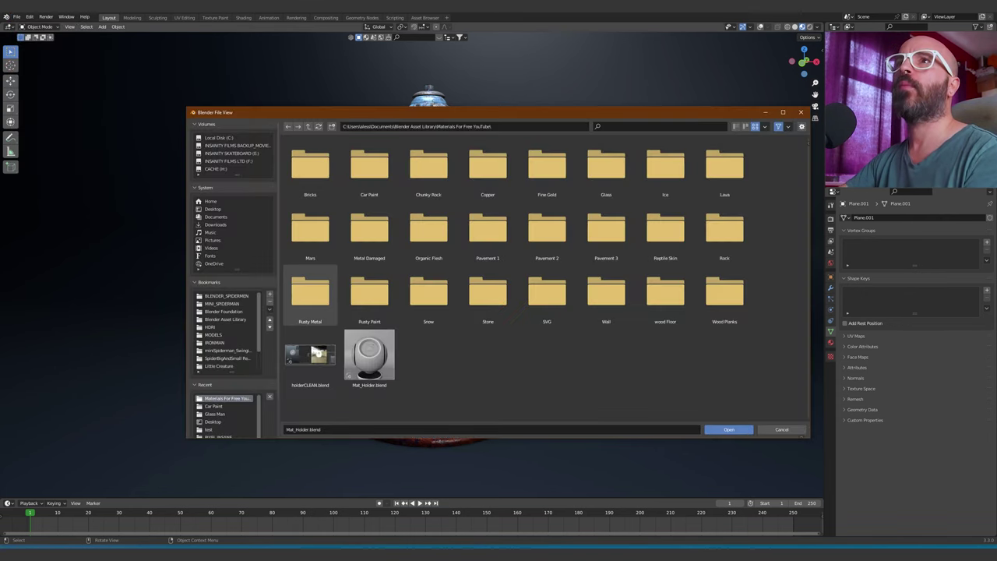
click(213, 208)
scroll(488, 310, down, 3)
scroll(488, 323, up, 3)
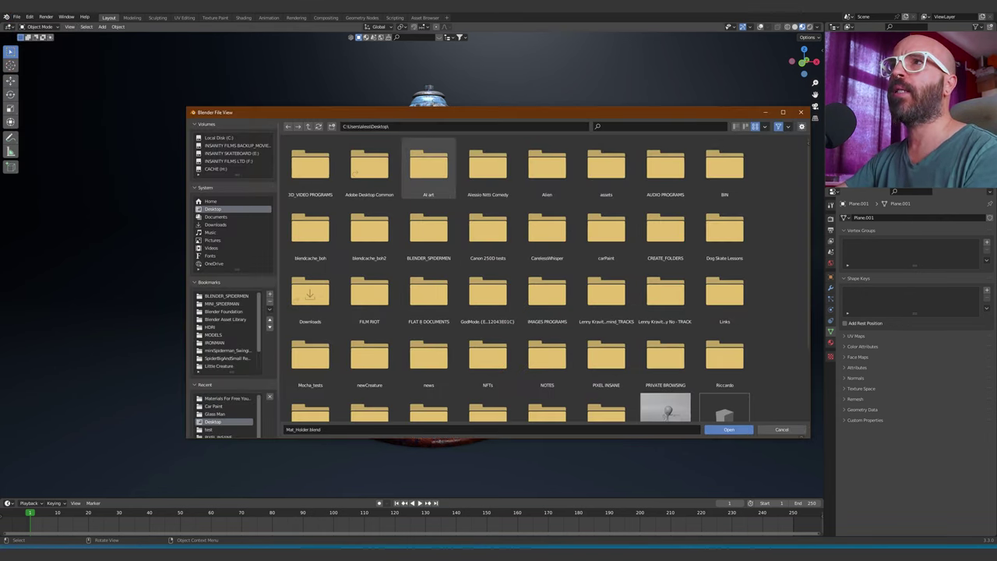
double_click(429, 167)
click(729, 429)
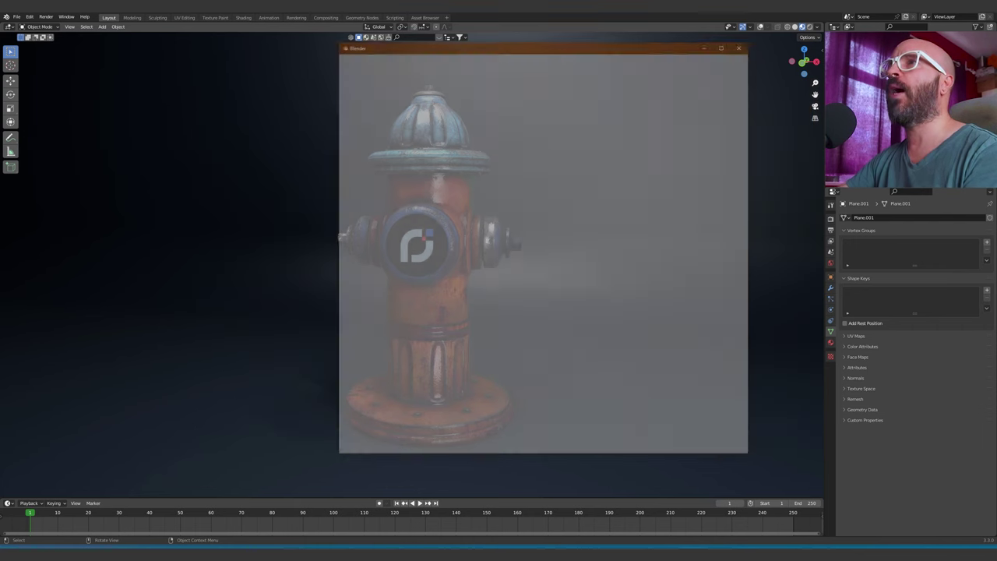
click(742, 45)
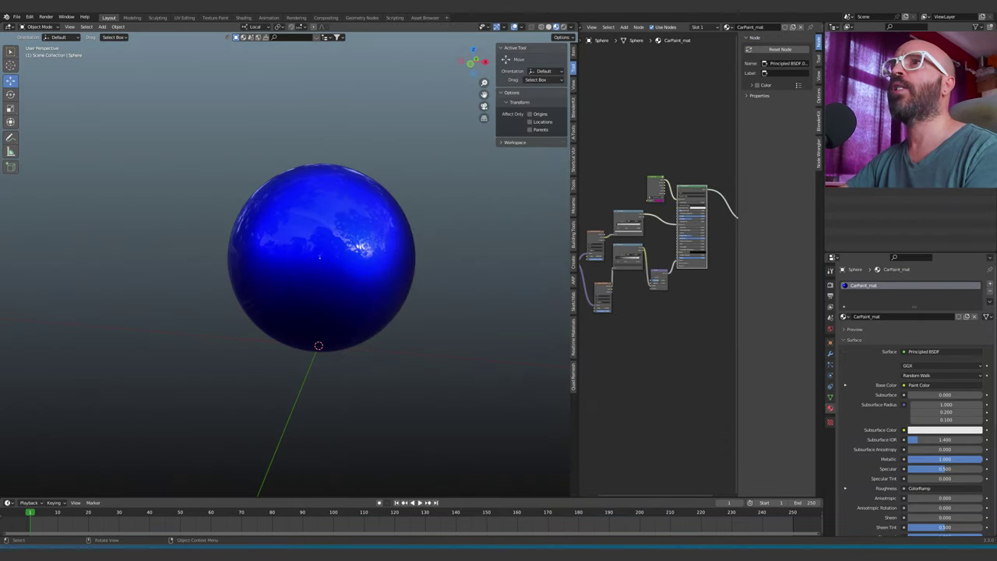
Step: Examine the blue car paint on the sphere up close and from different angles
scroll(333, 255, up, 2)
scroll(333, 255, up, 1)
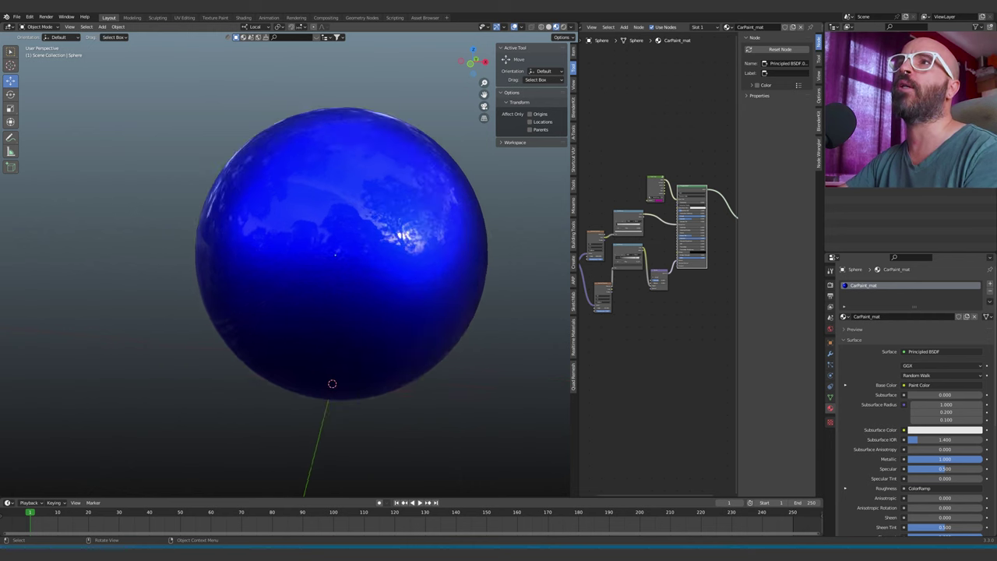
middle_drag(341, 256, 315, 255)
key(Tab)
key(Tab)
key(Caps_Lock)
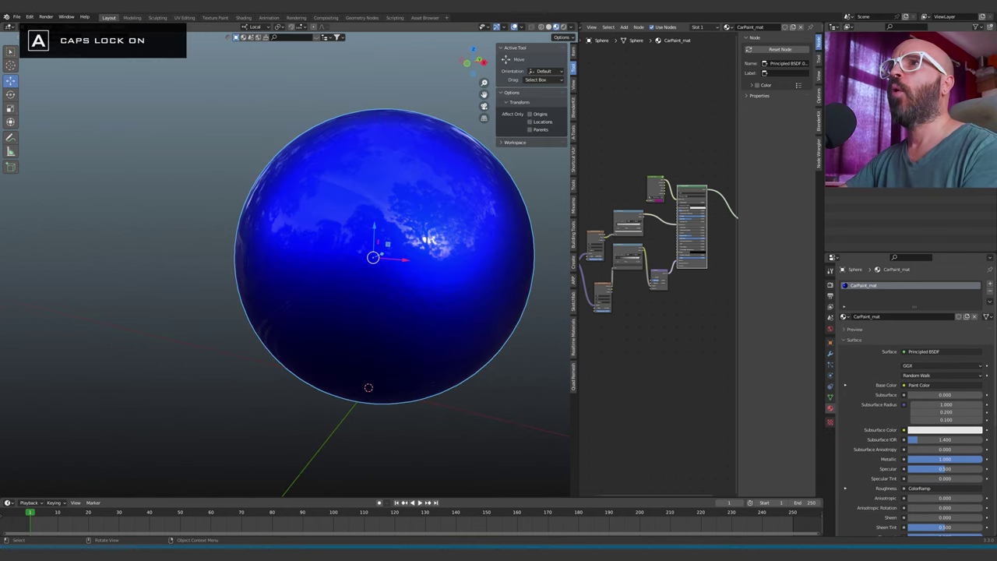
key(Caps_Lock)
key(alt+a)
middle_drag(327, 255, 366, 257)
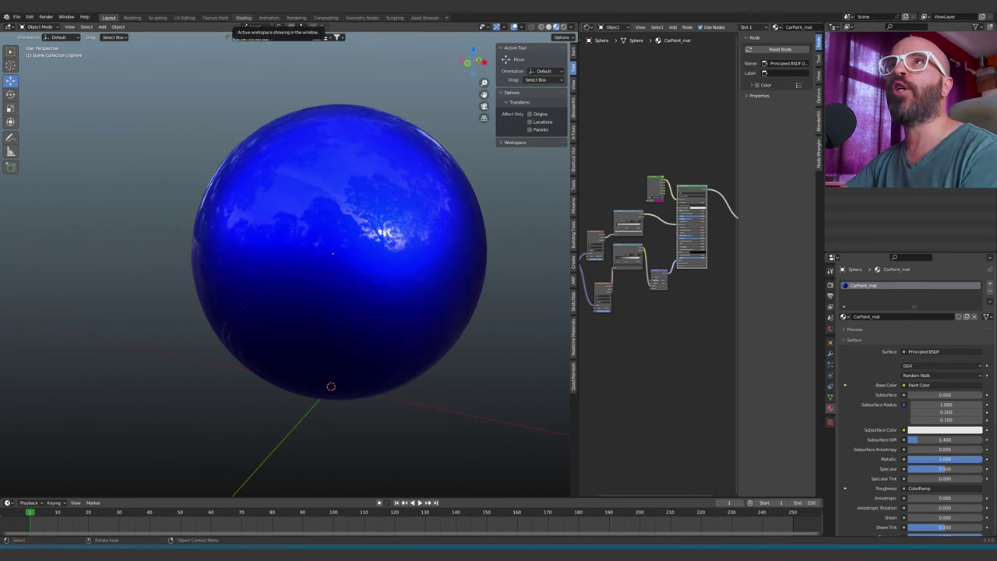
Step: Switch to the Shading workspace and enlarge the node editor to show the CarPaint_mat nodes
click(243, 17)
scroll(437, 195, up, 2)
shift+middle_drag(405, 198, 494, 187)
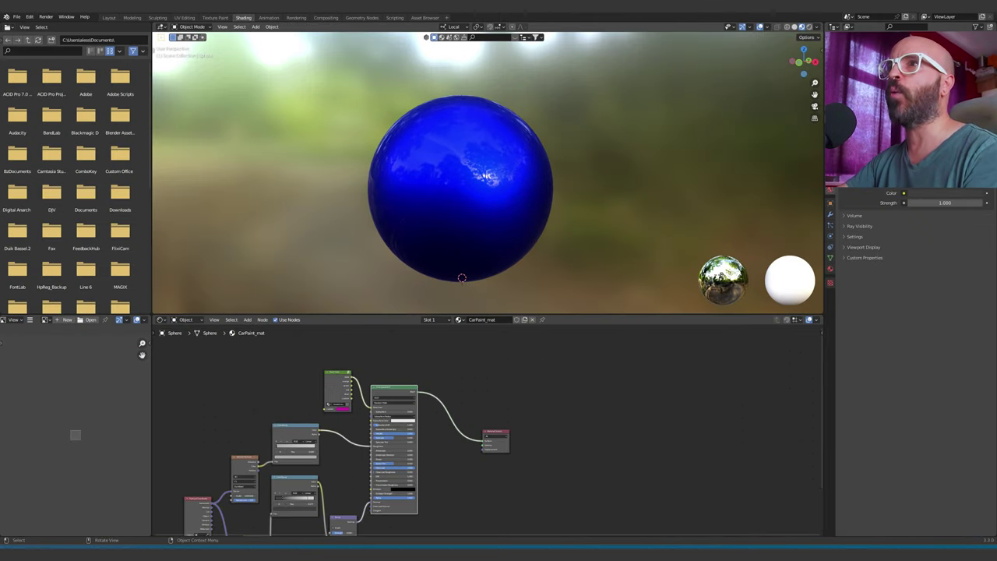
drag(483, 314, 483, 264)
shift+middle_drag(451, 382, 537, 372)
scroll(447, 362, up, 3)
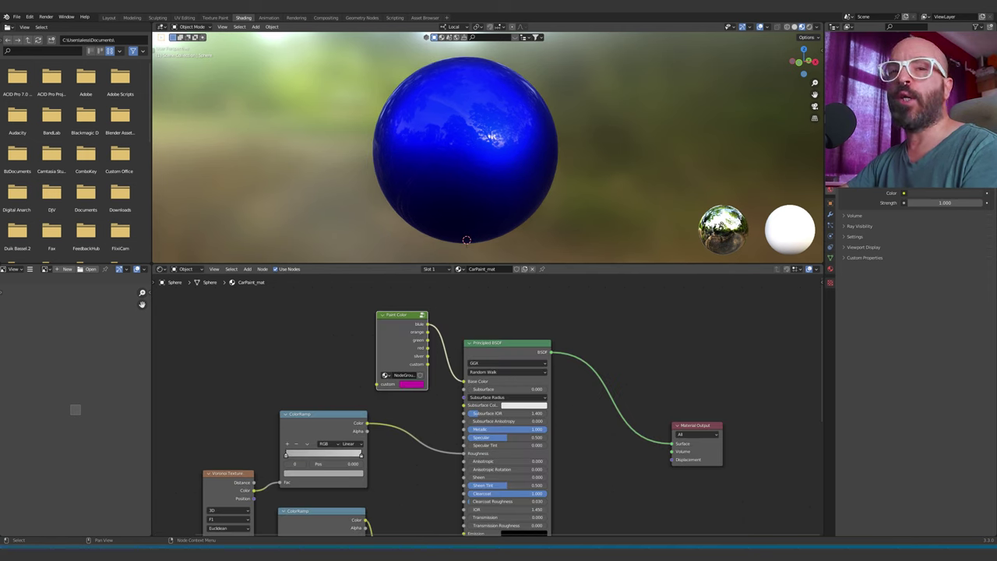
Step: Try the Paint Color group's orange, green and silver outputs on the Principled BSDF's Base Color, ending with the custom output connected
drag(428, 332, 464, 382)
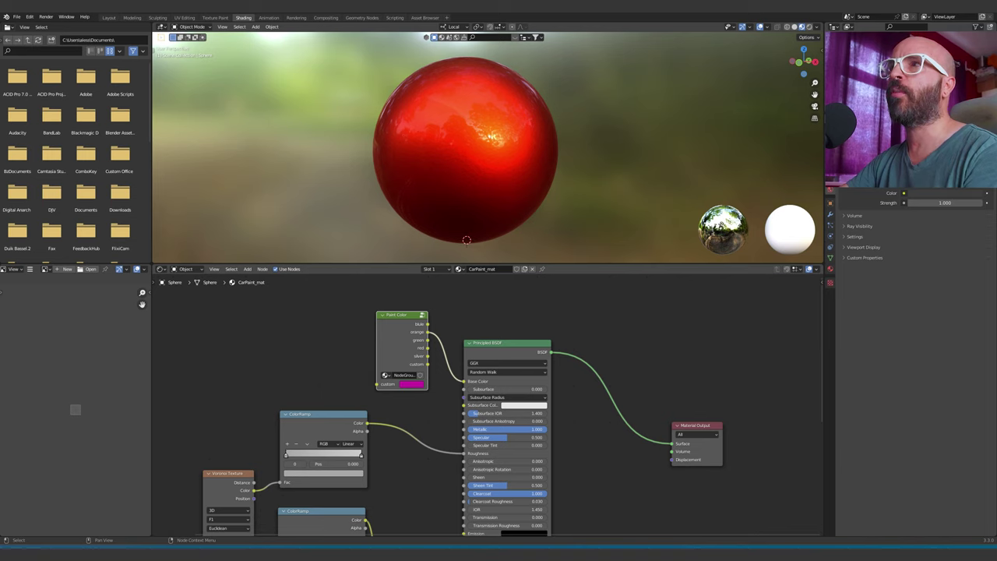
drag(428, 341, 464, 381)
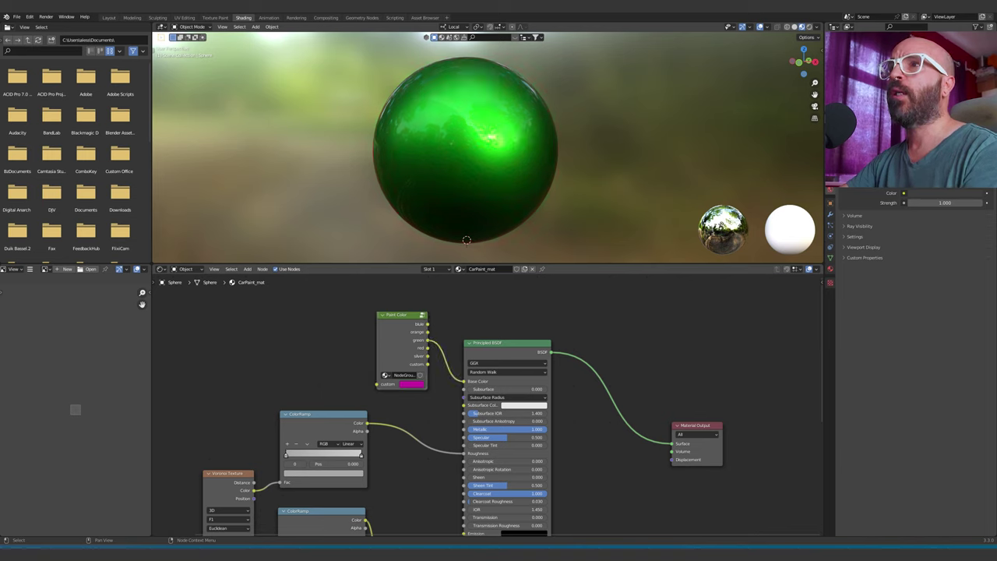
drag(427, 348, 464, 381)
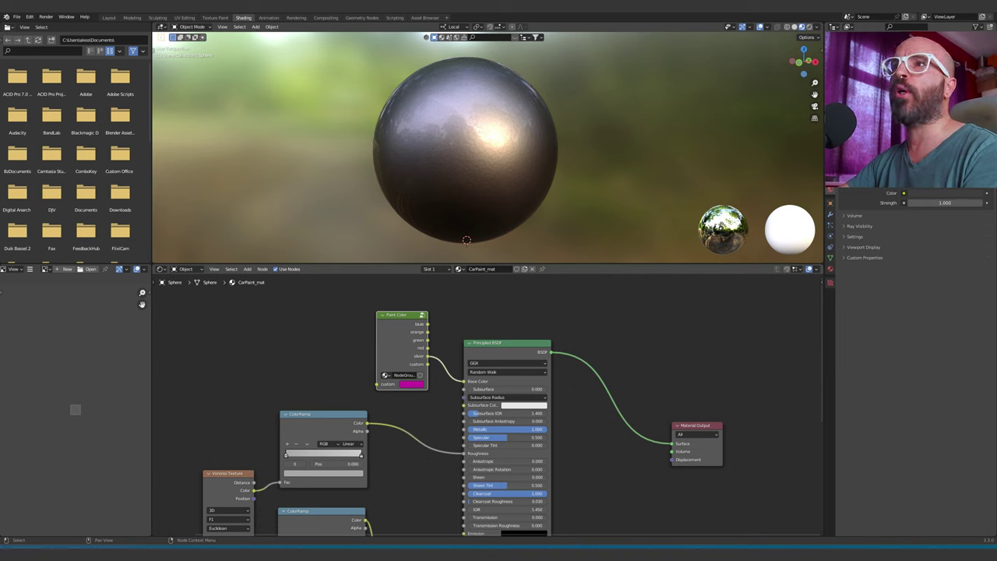
drag(428, 364, 465, 380)
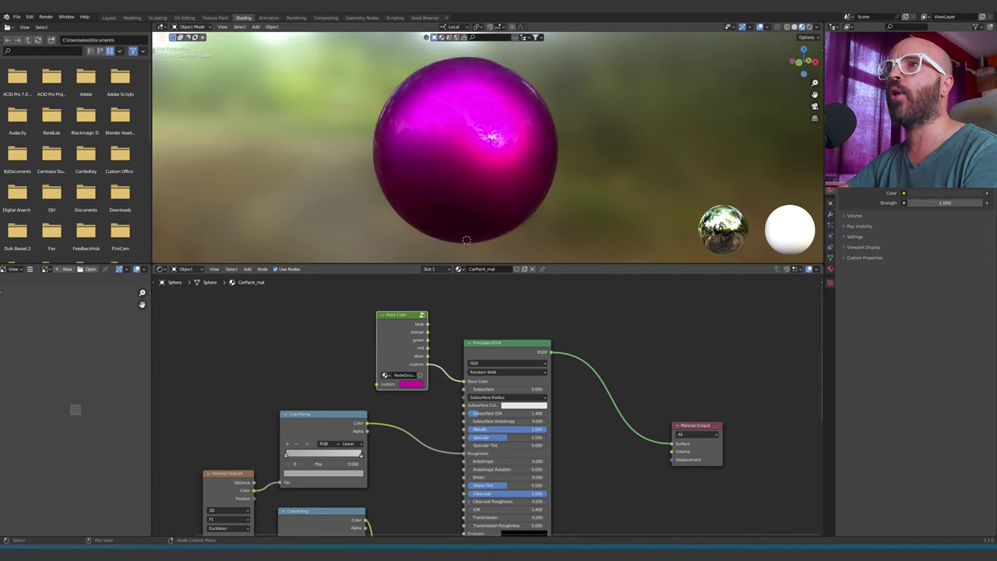
Step: Set the Paint Color group's custom colour to a pale blue after trying a copper tone
click(412, 384)
click(425, 319)
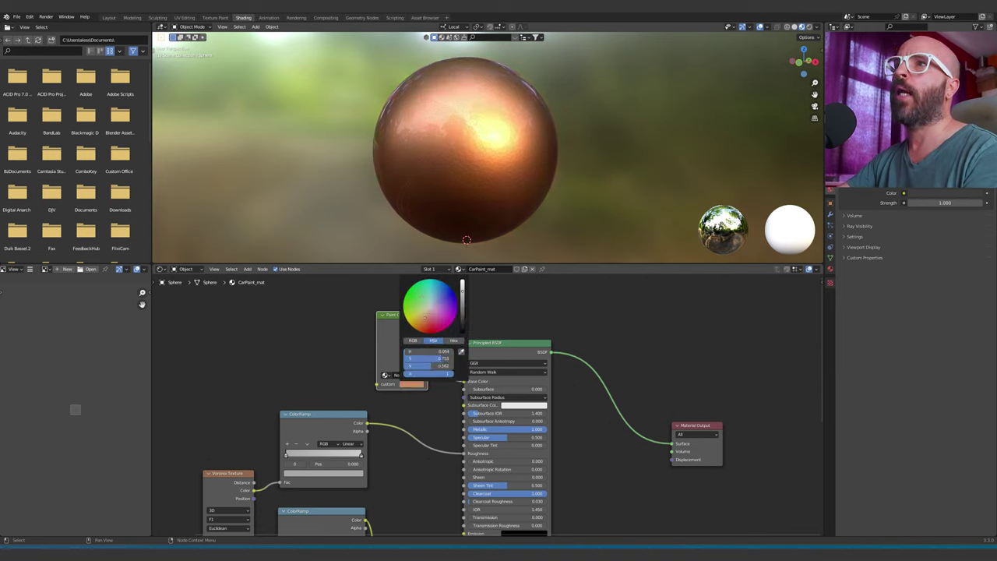
click(425, 294)
click(427, 318)
click(431, 300)
click(499, 307)
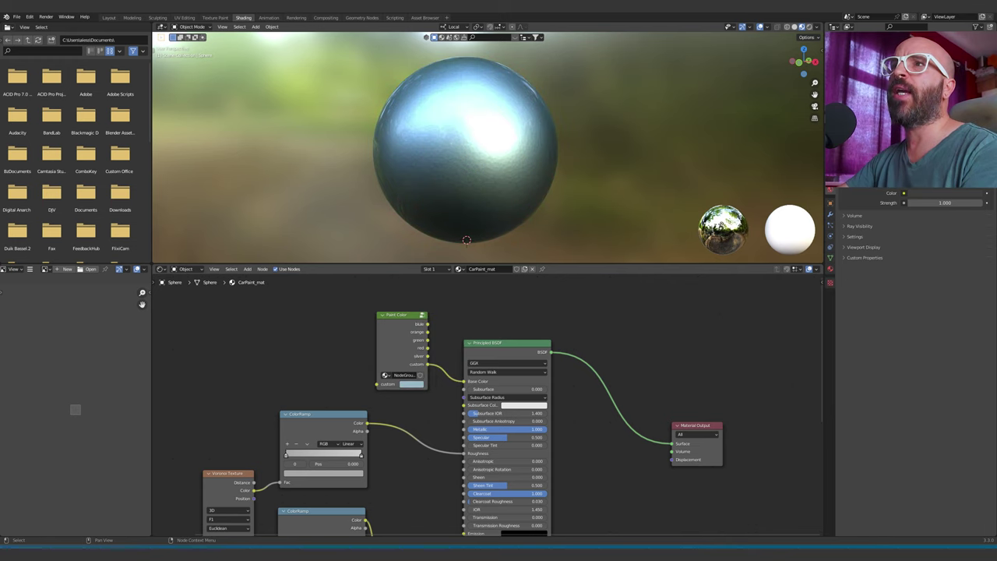
Step: Look inside the Paint Color node group at its RGB colour nodes, and return to the main material
scroll(506, 401, down, 1)
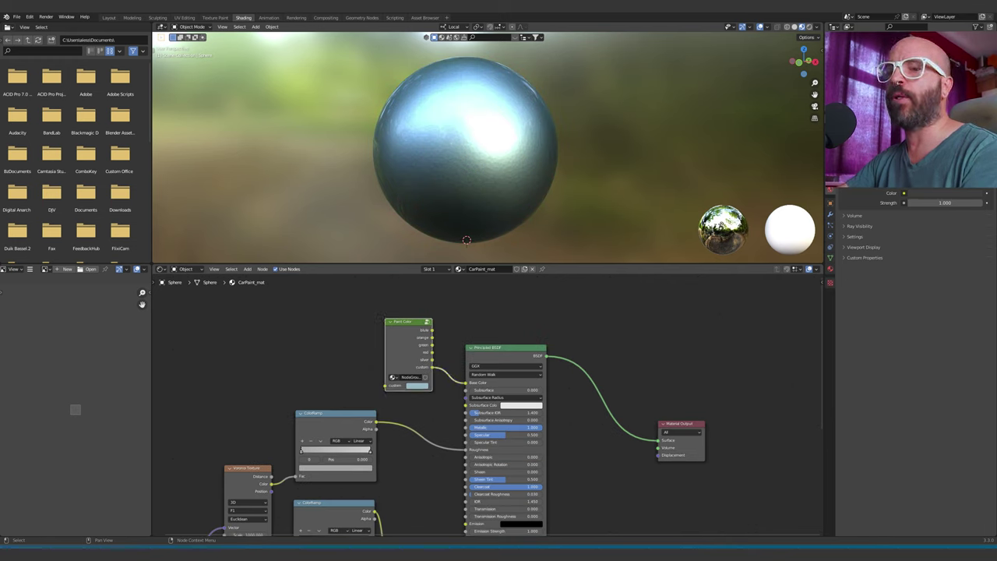
key(Tab)
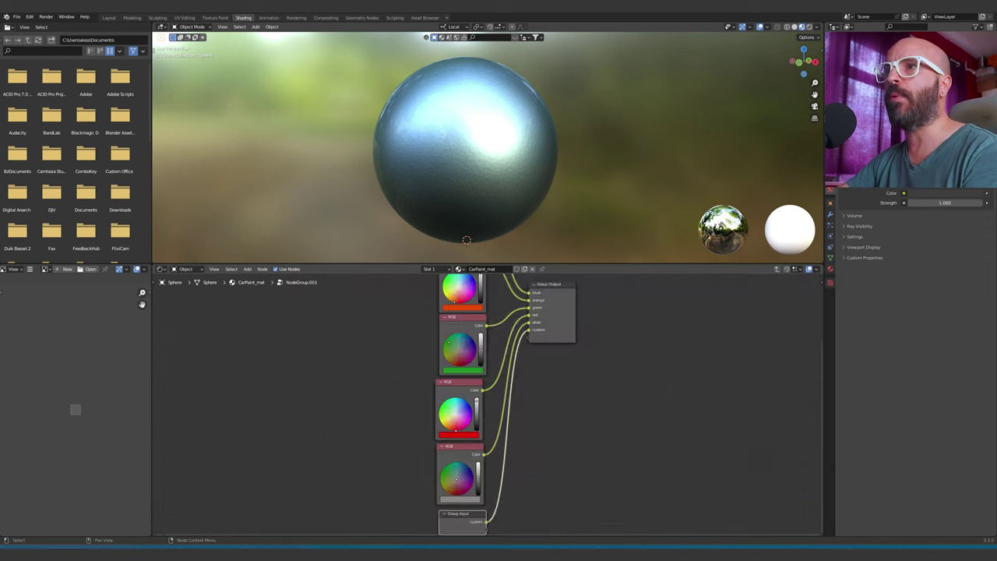
scroll(485, 412, down, 5)
key(Tab)
scroll(484, 413, up, 6)
Step: Darken the first colour stop of the ColorRamp that feeds the Principled BSDF's Roughness
shift+middle_drag(484, 428, 514, 302)
shift+middle_drag(447, 342, 486, 397)
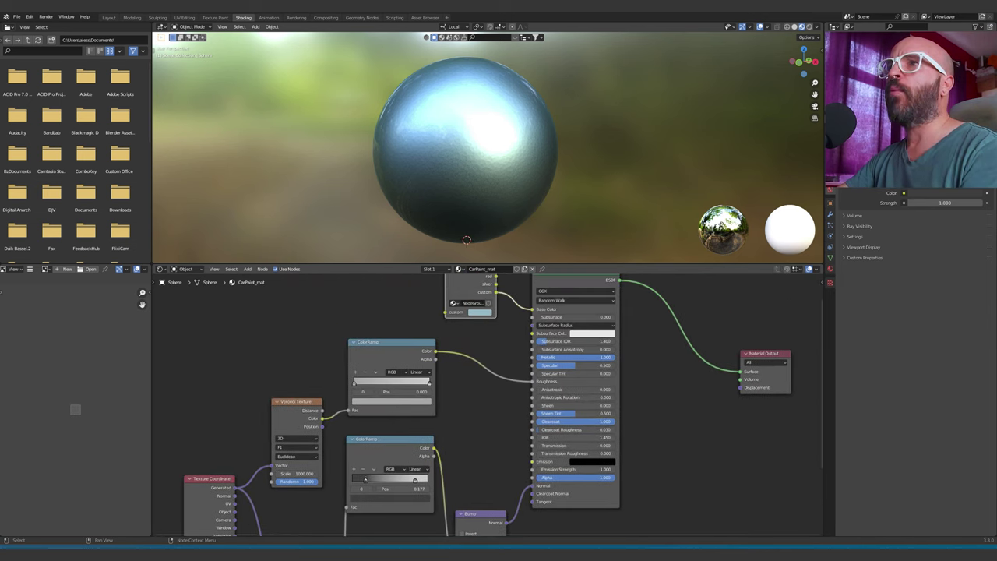
scroll(485, 398, up, 4)
scroll(485, 148, up, 2)
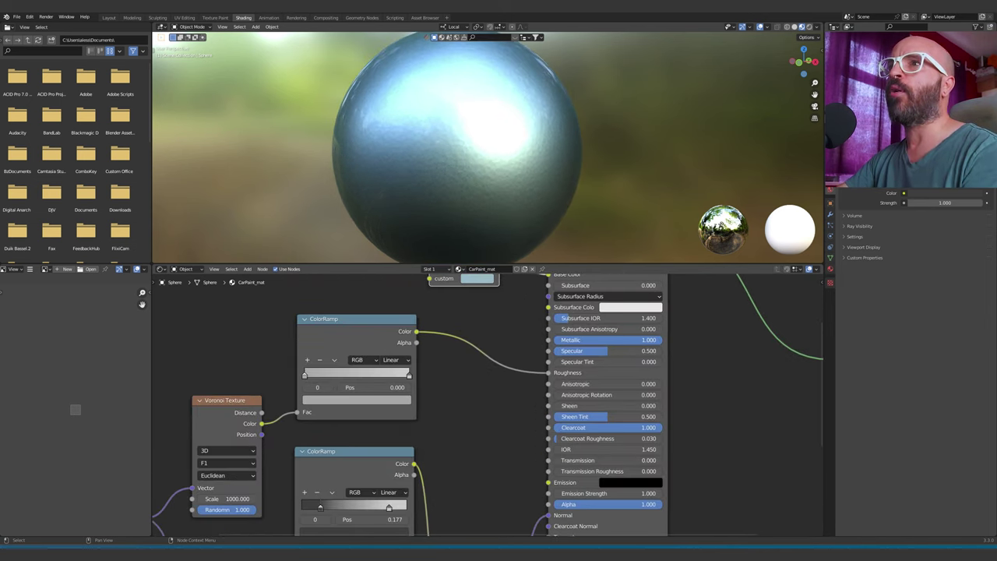
click(356, 400)
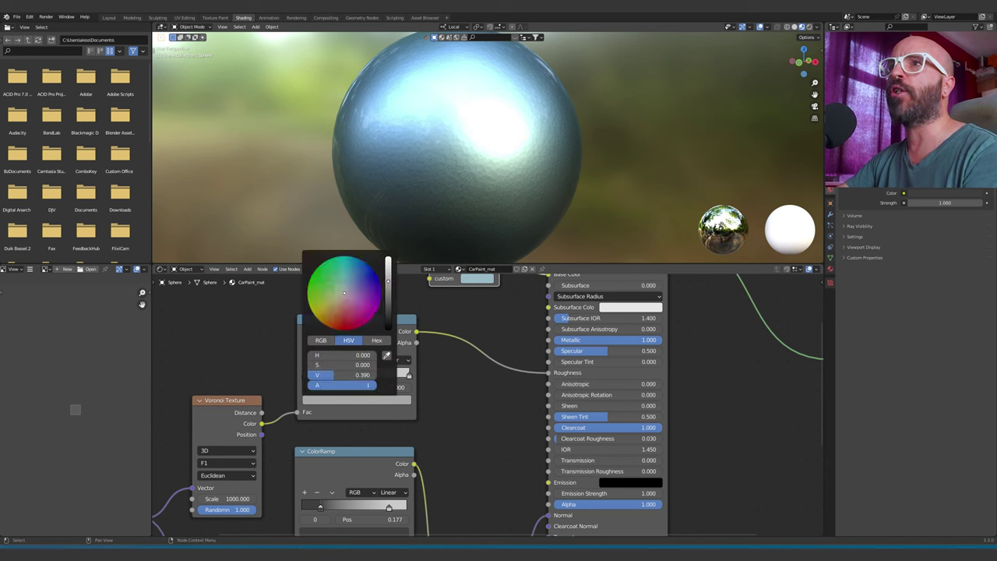
drag(388, 281, 388, 305)
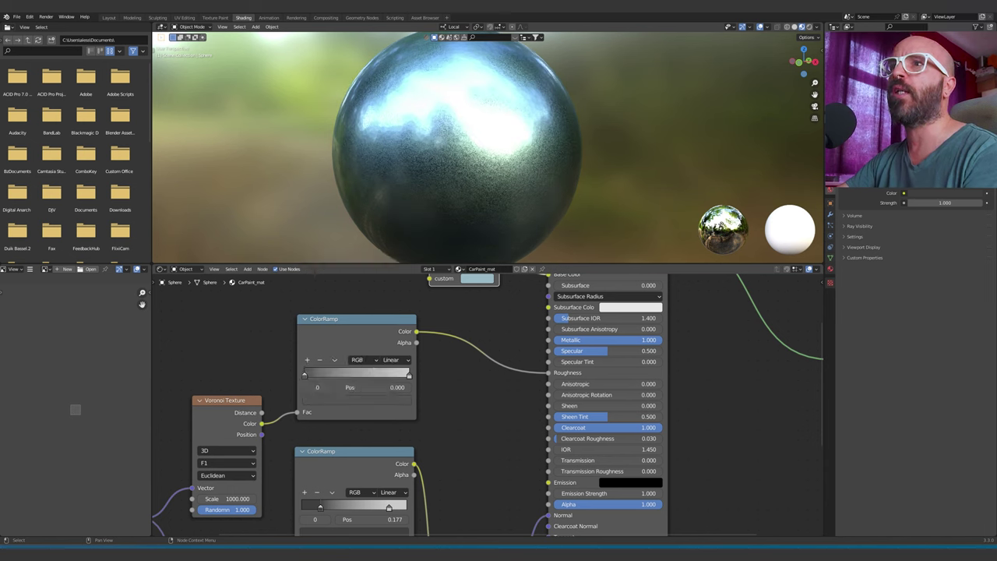
Step: Set the first stop of the Roughness ColorRamp to position 0.236 and move its light stop inward to increase contrast
drag(305, 375, 335, 375)
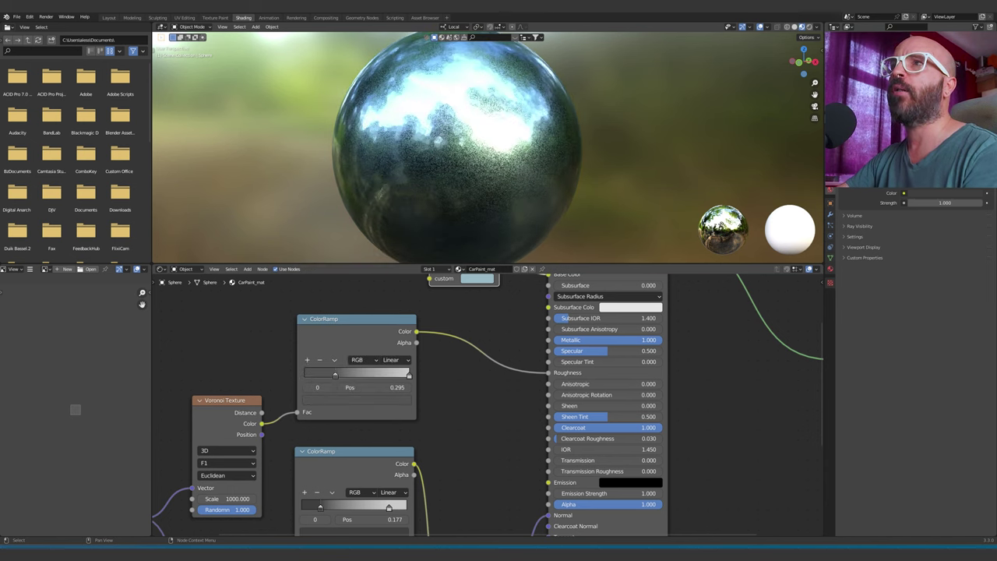
drag(409, 375, 329, 376)
Step: Preview the Voronoi Texture alone on the sphere and try a Scale of 100 for it
ctrl+shift+click(226, 400)
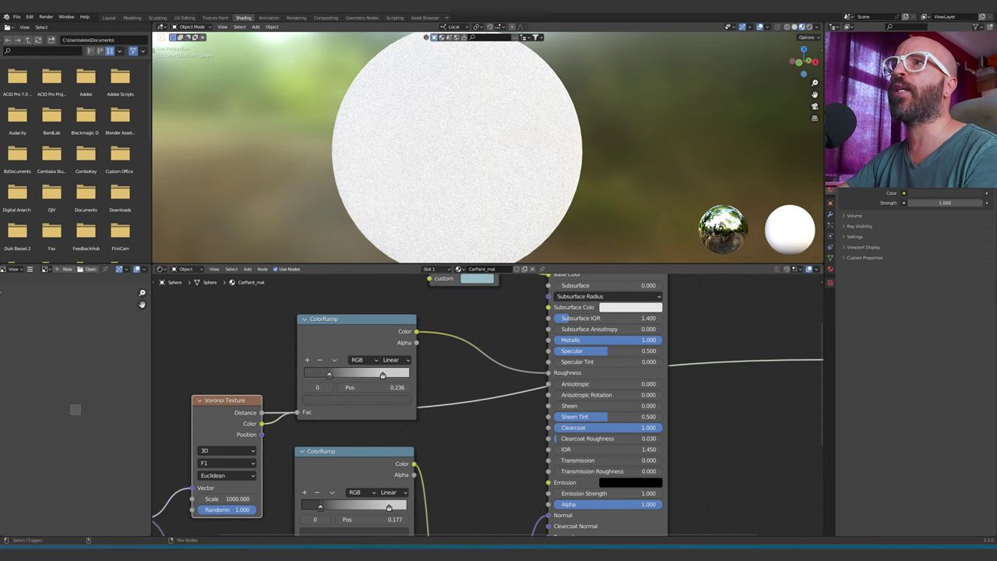
scroll(487, 148, up, 2)
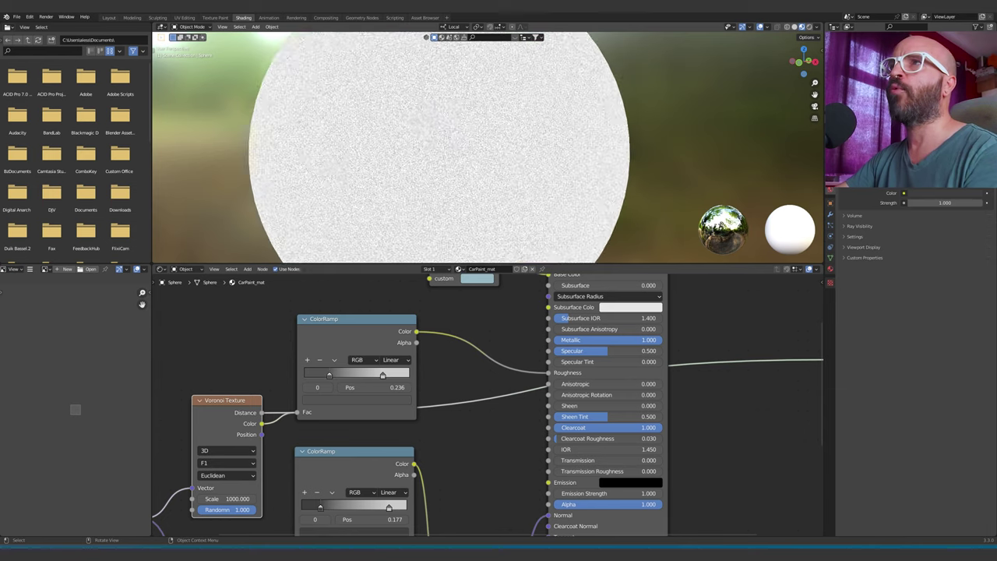
scroll(457, 148, up, 1)
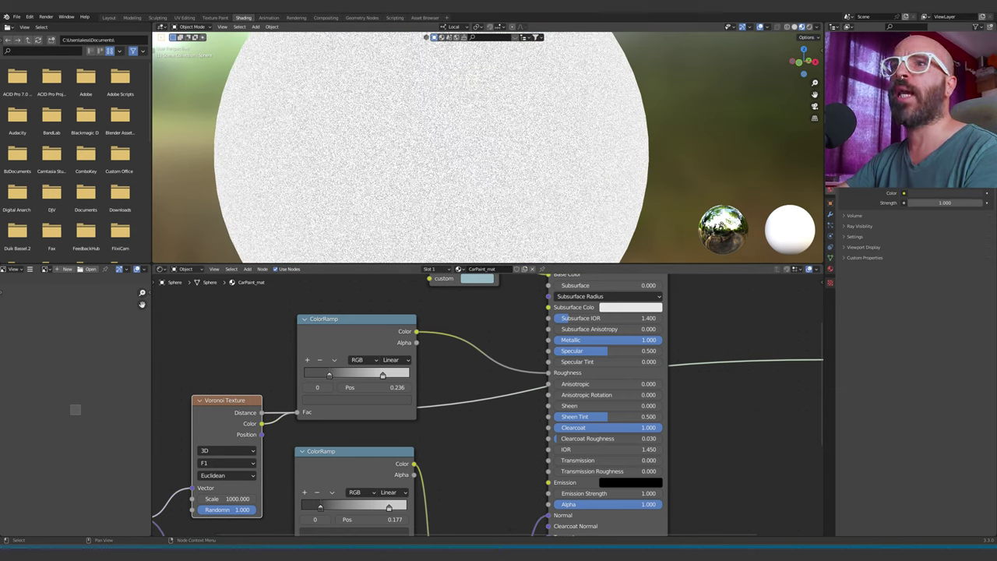
double_click(227, 499)
text(100)
key(Return)
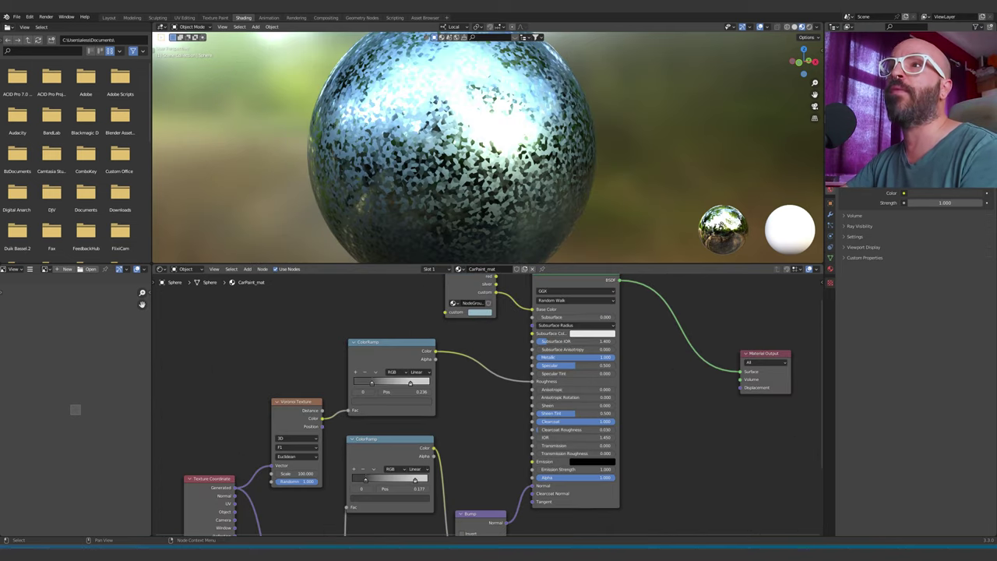
Step: Preview the Roughness ColorRamp and the Bump ColorRamp on the sphere, and return to the Principled BSDF output
ctrl+shift+click(391, 343)
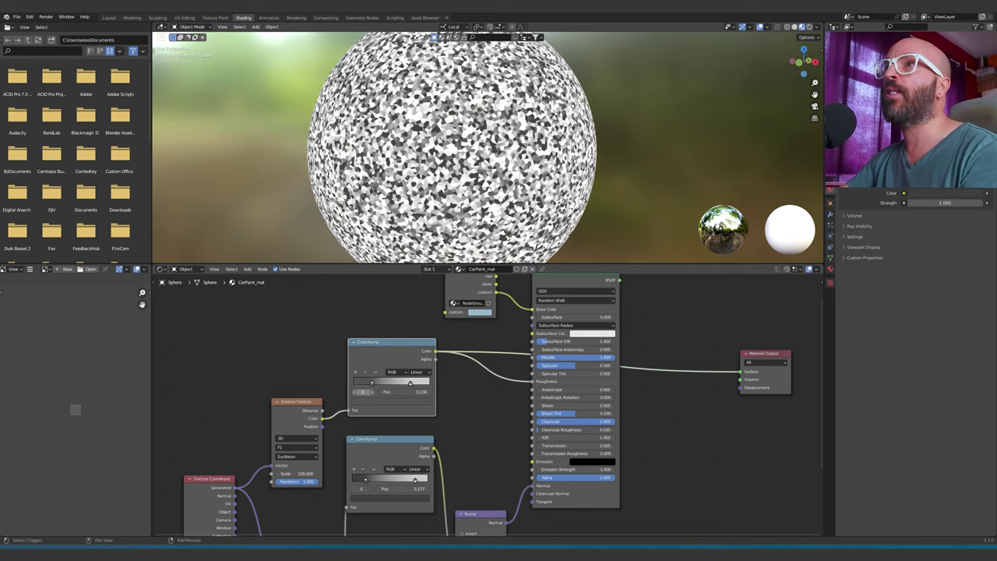
ctrl+shift+click(391, 439)
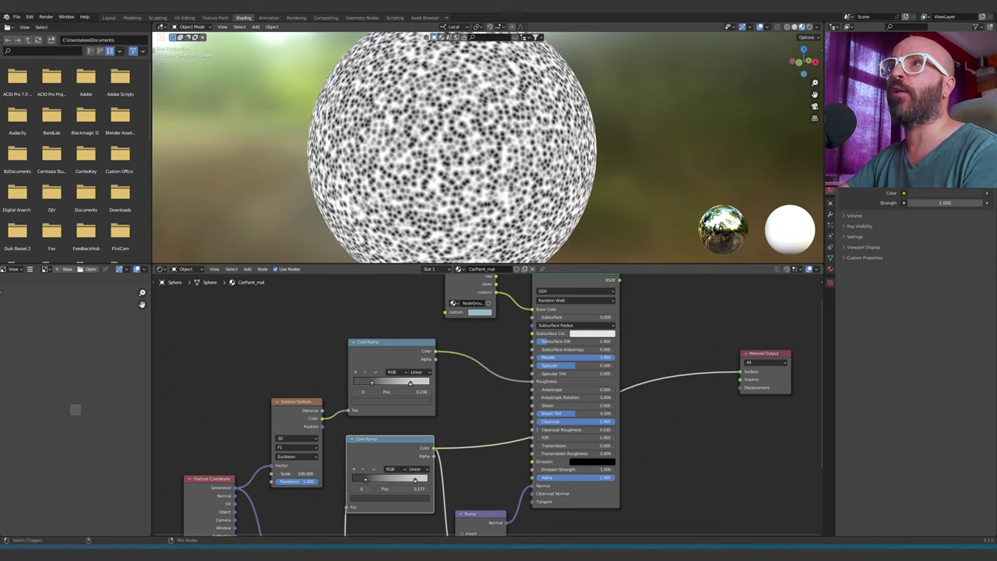
ctrl+shift+click(575, 281)
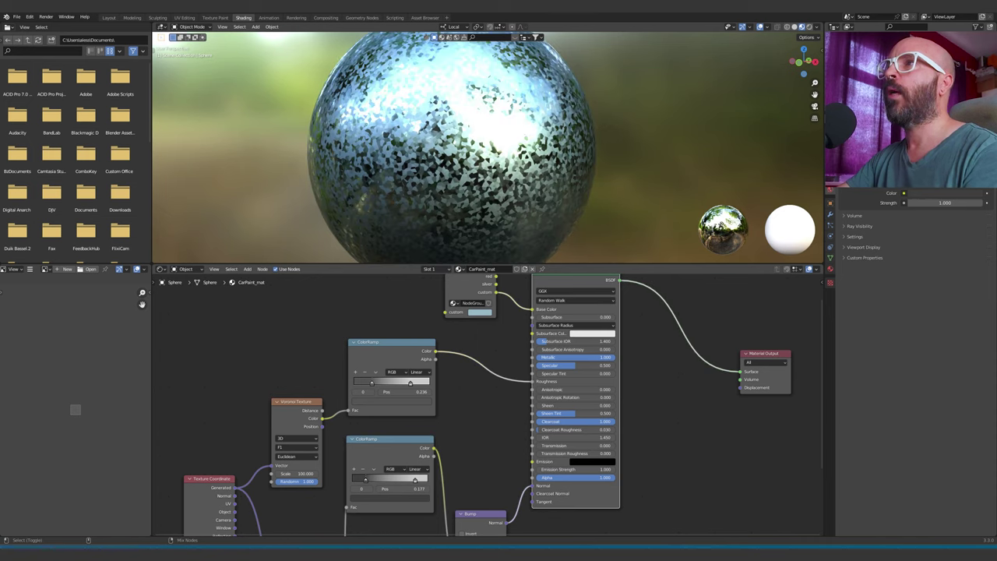
Step: Set the Scale of the Voronoi Texture that drives the roughness to 500
scroll(487, 405, up, 1)
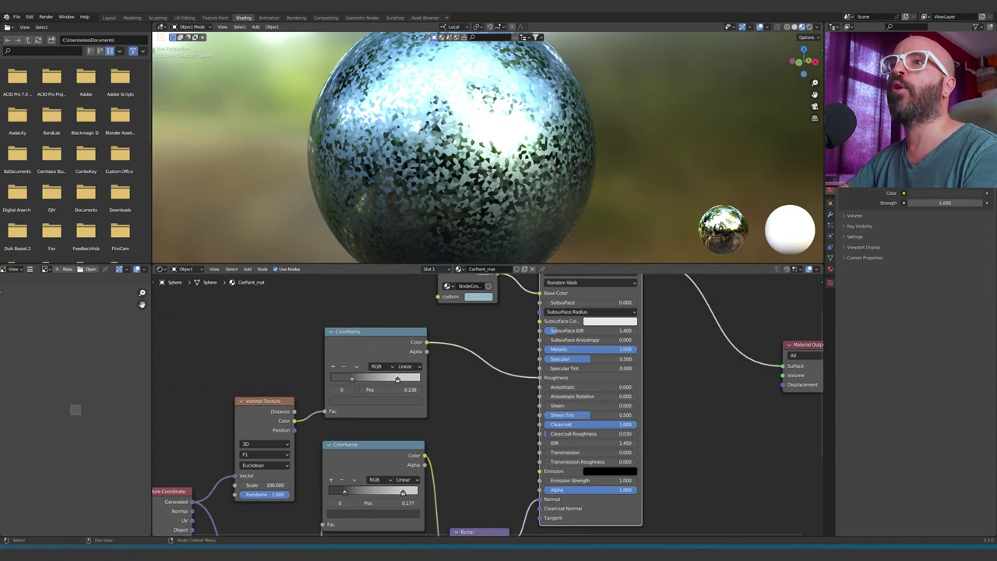
text(0)
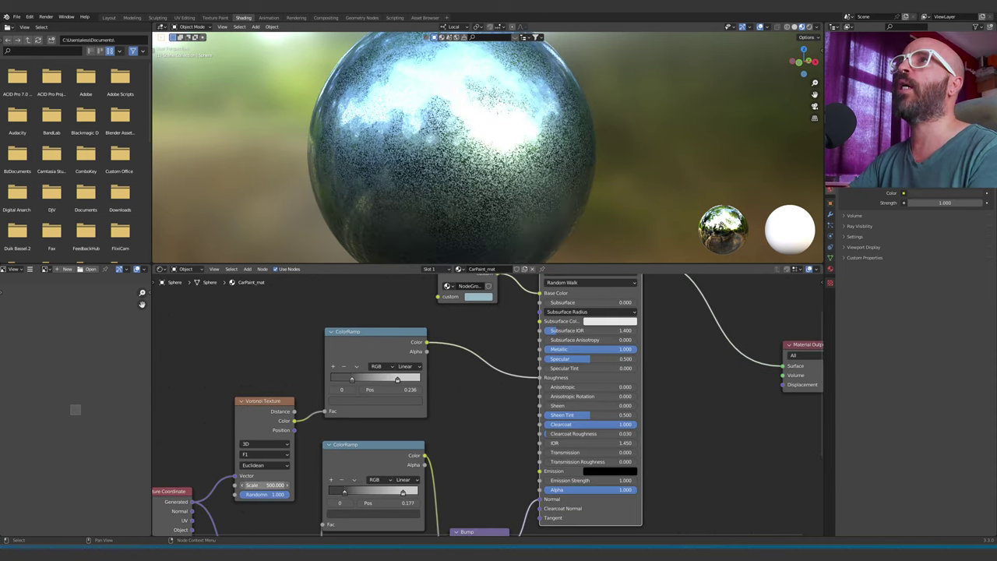
key(Return)
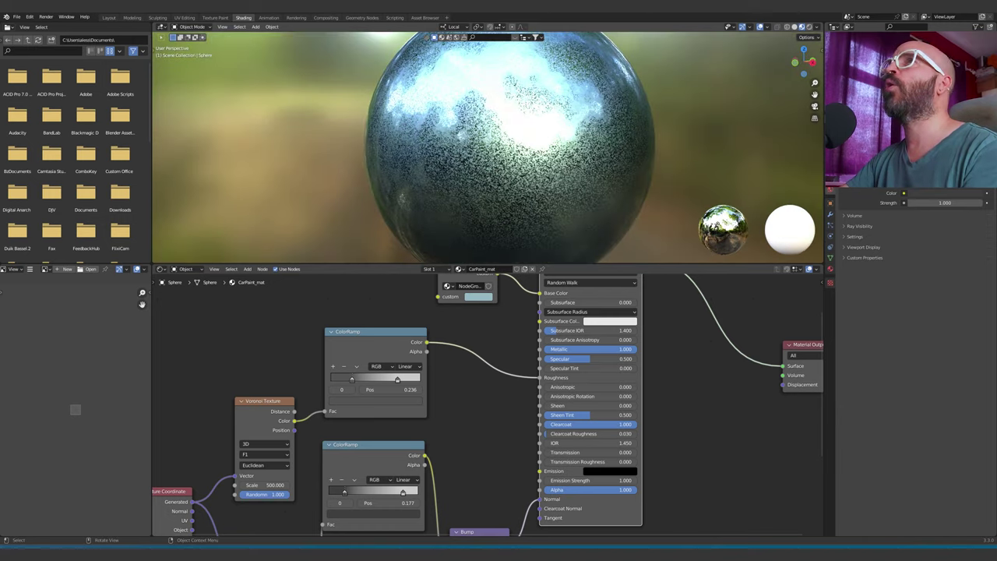
Step: Check the sphere in Rendered viewport shading and return to Material Preview
click(808, 27)
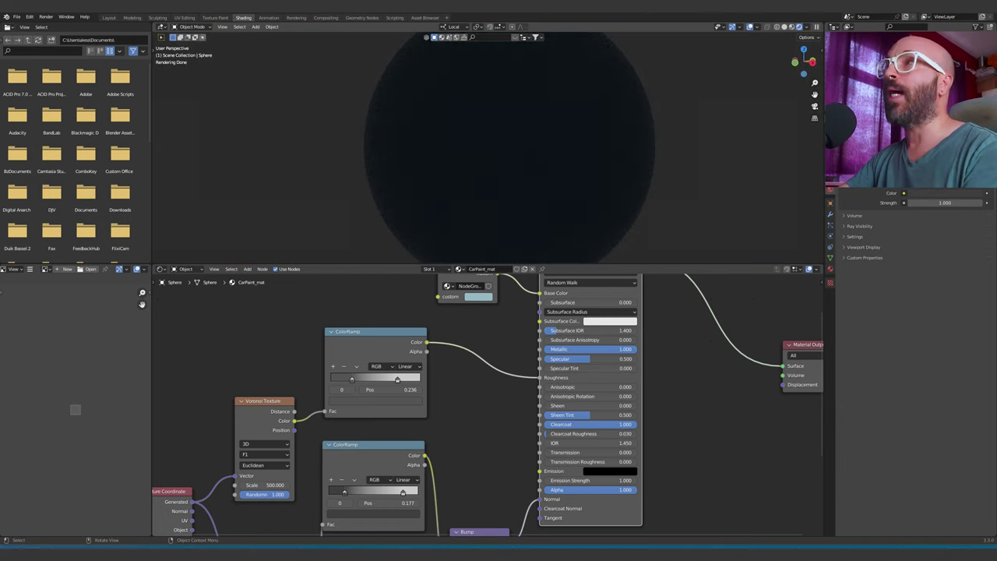
key(z)
key(2)
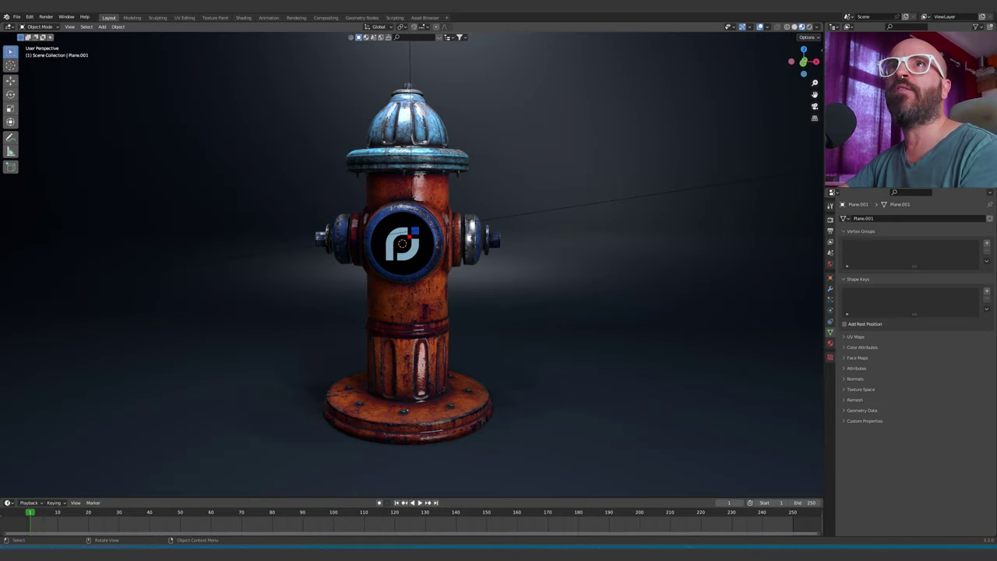
Step: In the fire hydrant scene, start an Append and open carPaint.blend from the Desktop's carPaint folder, filtering the folders by "car"
click(17, 16)
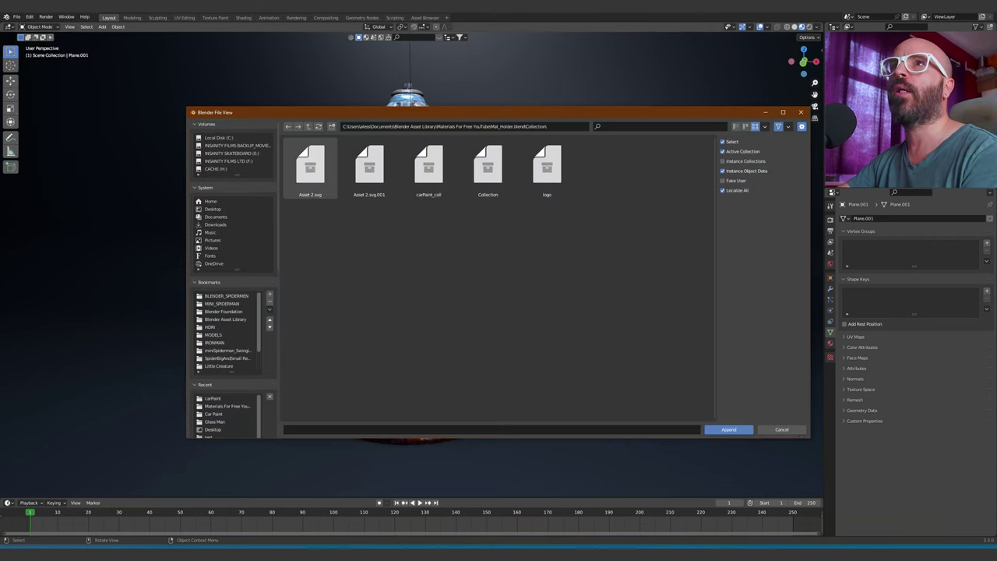
click(214, 208)
key(ctrl+f)
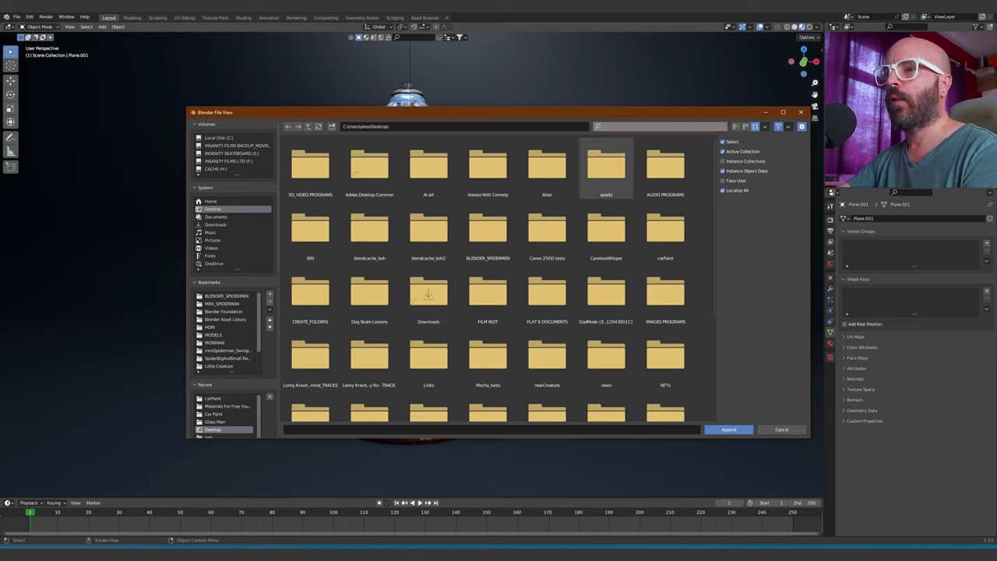
text(car)
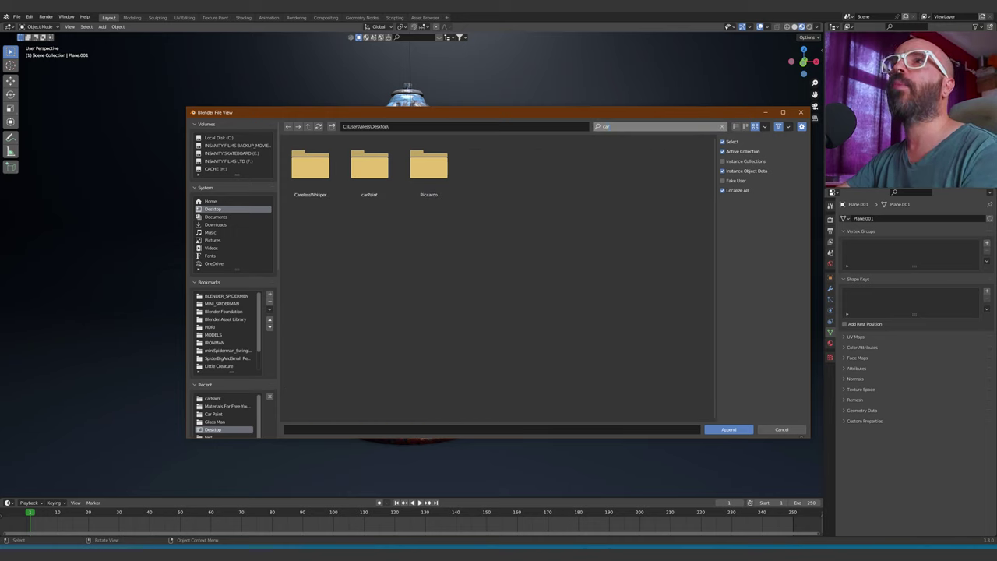
double_click(369, 165)
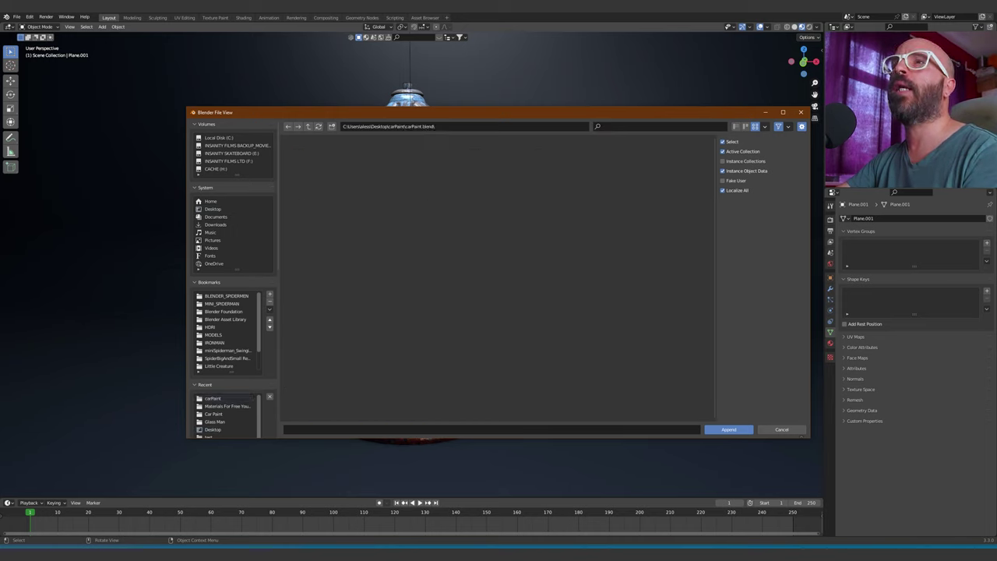
double_click(310, 165)
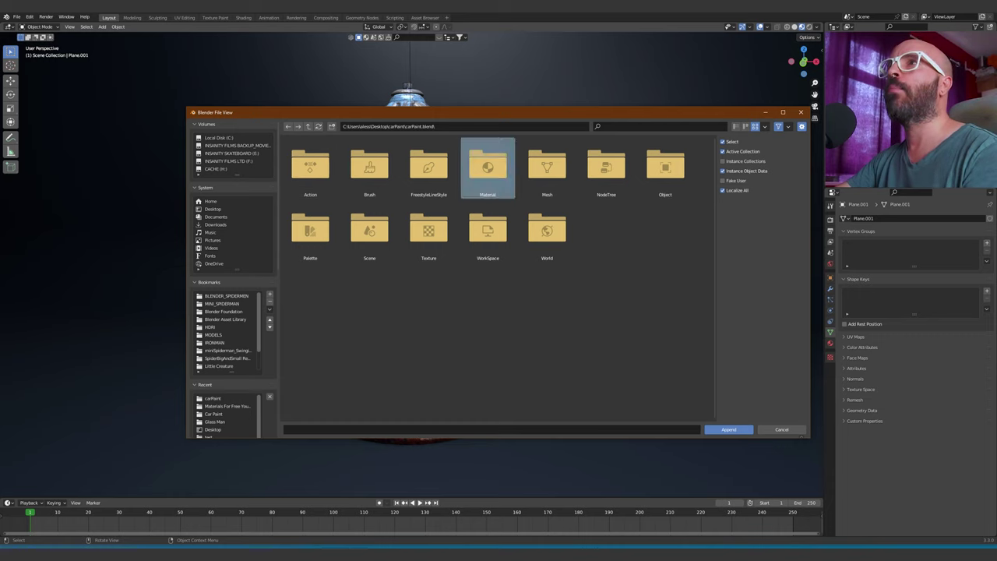
Step: Append the CarPaint_mat material from the file's Material data
double_click(488, 165)
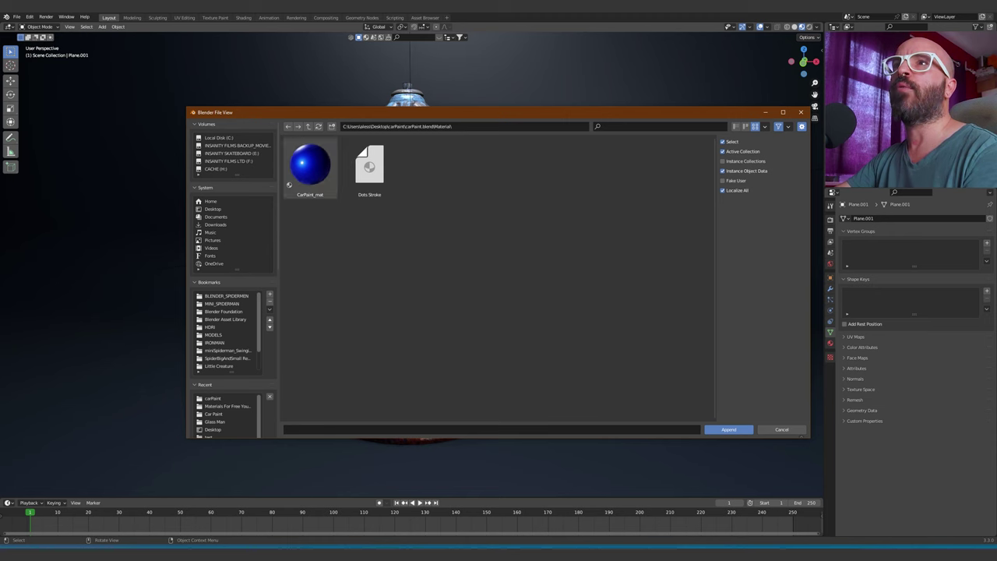
click(310, 165)
click(729, 429)
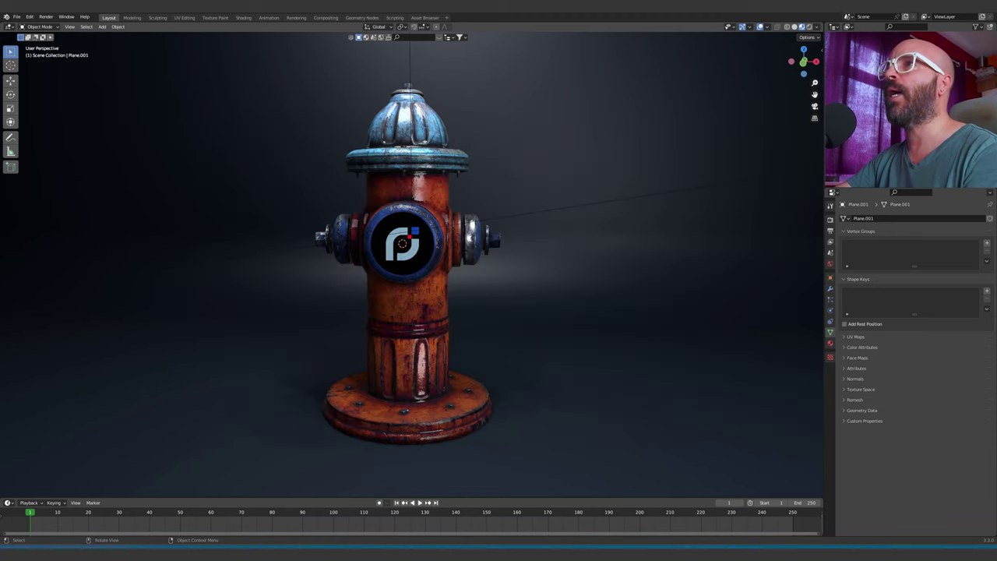
Step: Select the fire hydrant body and replace its fire_hydrant material with CarPaint_mat
scroll(412, 265, up, 2)
middle_drag(452, 257, 433, 255)
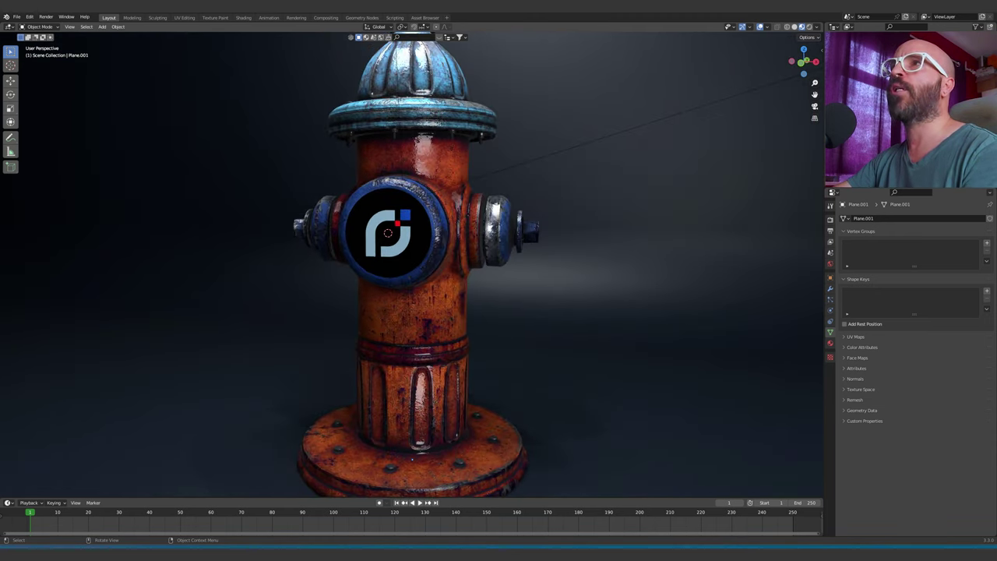
click(427, 312)
click(830, 343)
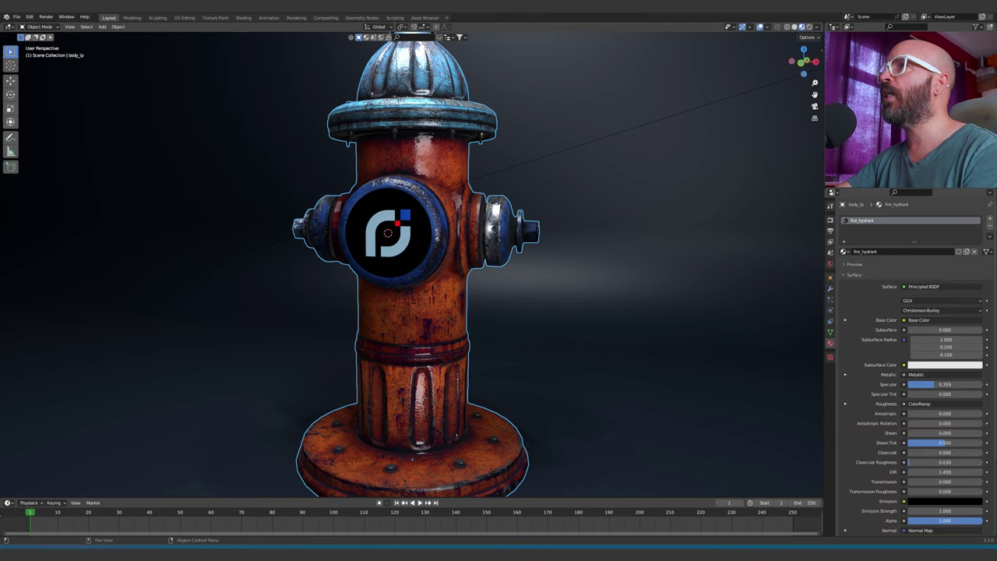
click(845, 252)
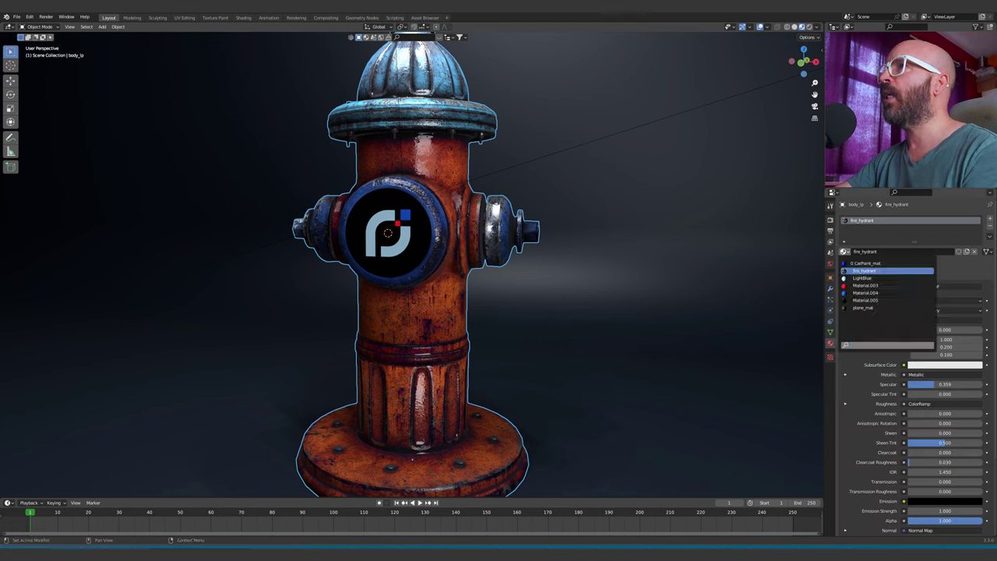
click(866, 264)
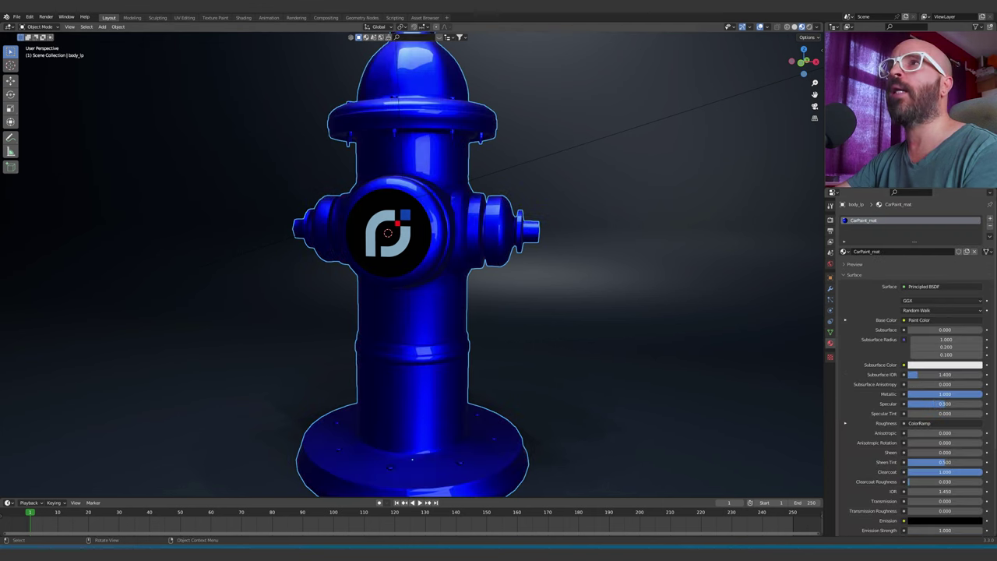
Step: In the Shading workspace, connect the Paint Color group's custom output to Base Color and set the custom colour to pale blue
middle_drag(592, 273, 615, 268)
key(alt+a)
shift+middle_drag(467, 289, 550, 274)
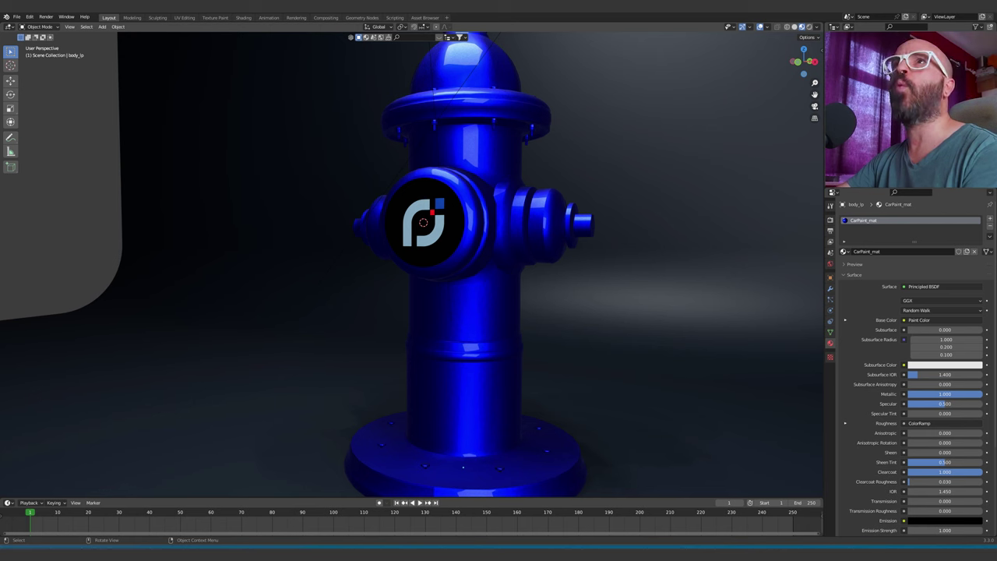
click(244, 17)
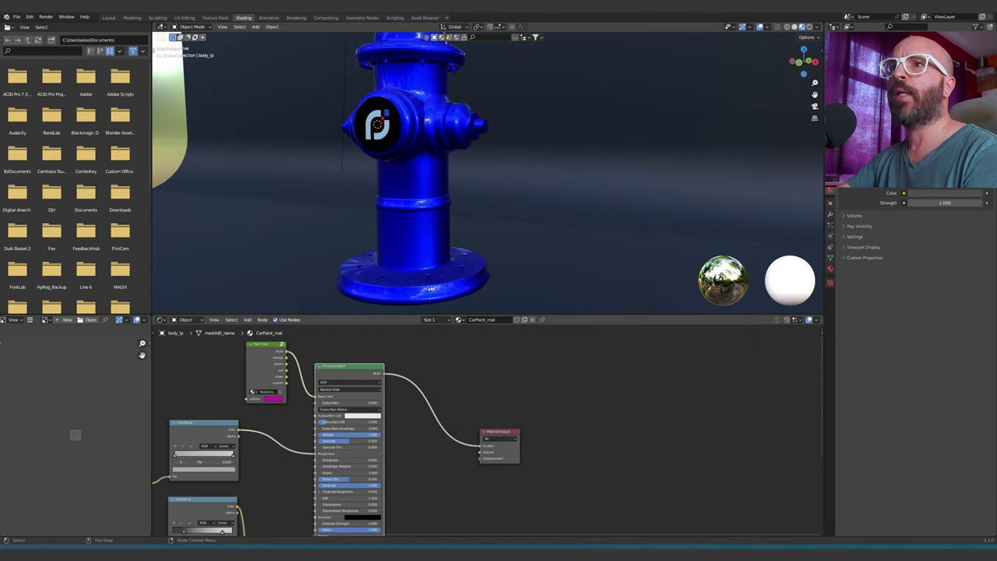
drag(287, 382, 314, 396)
click(275, 399)
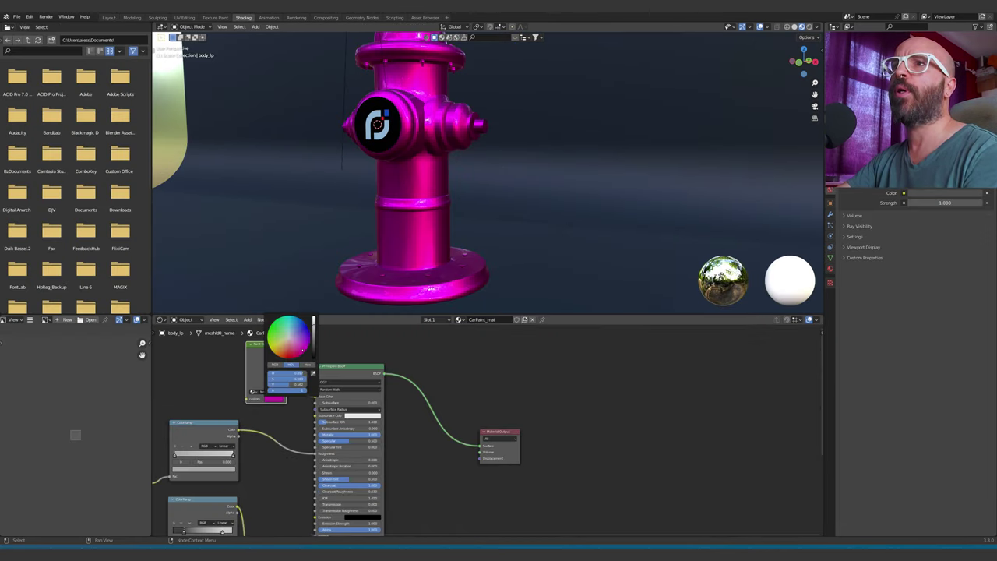
drag(302, 349, 292, 329)
Step: Move the first stop of the hydrant's Roughness ColorRamp inward and darken its colour to a value of about 0.125
scroll(487, 173, up, 4)
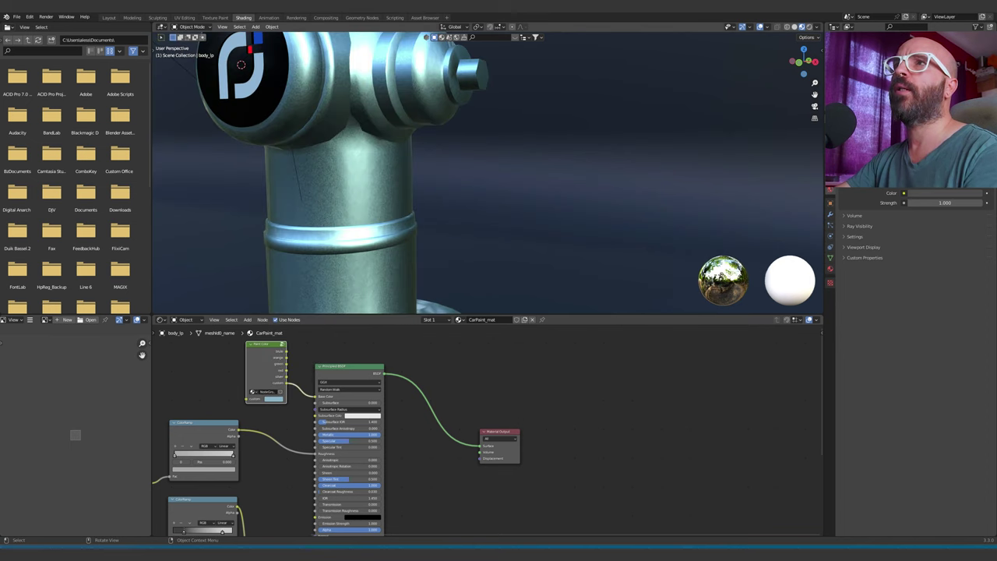
shift+middle_drag(374, 176, 495, 166)
scroll(487, 173, up, 2)
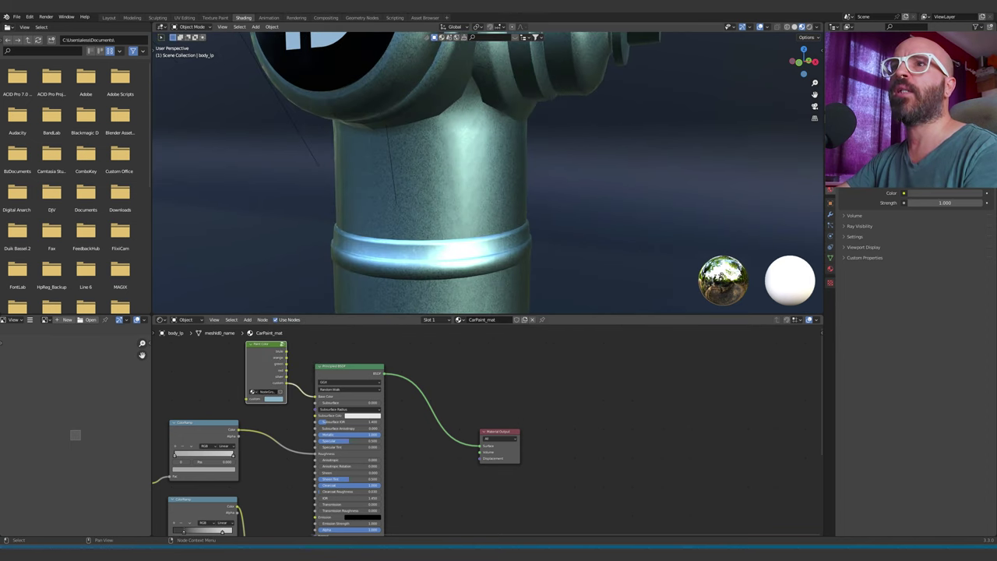
scroll(488, 433, up, 3)
middle_drag(488, 432, 735, 403)
drag(339, 432, 363, 432)
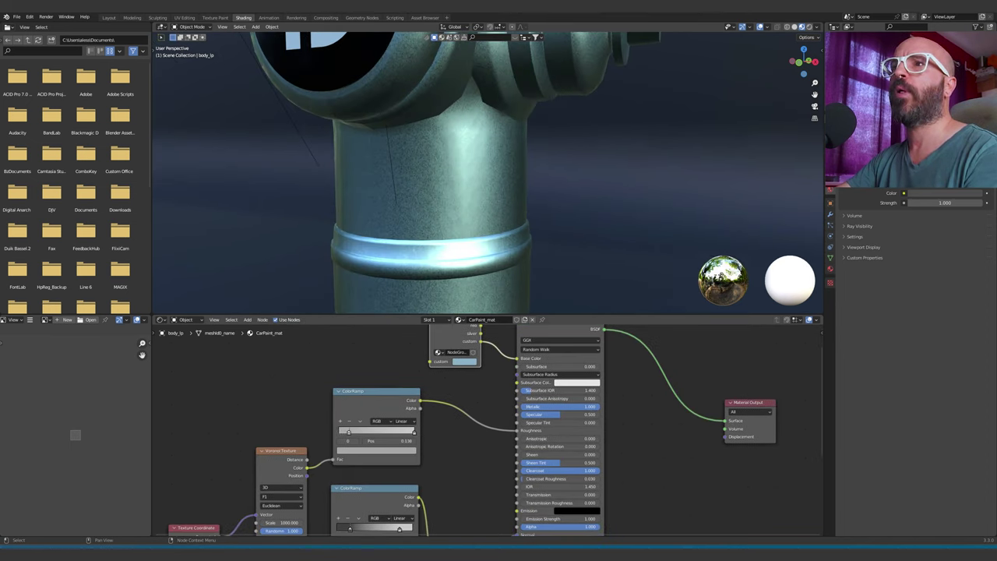
click(382, 450)
drag(401, 364, 400, 379)
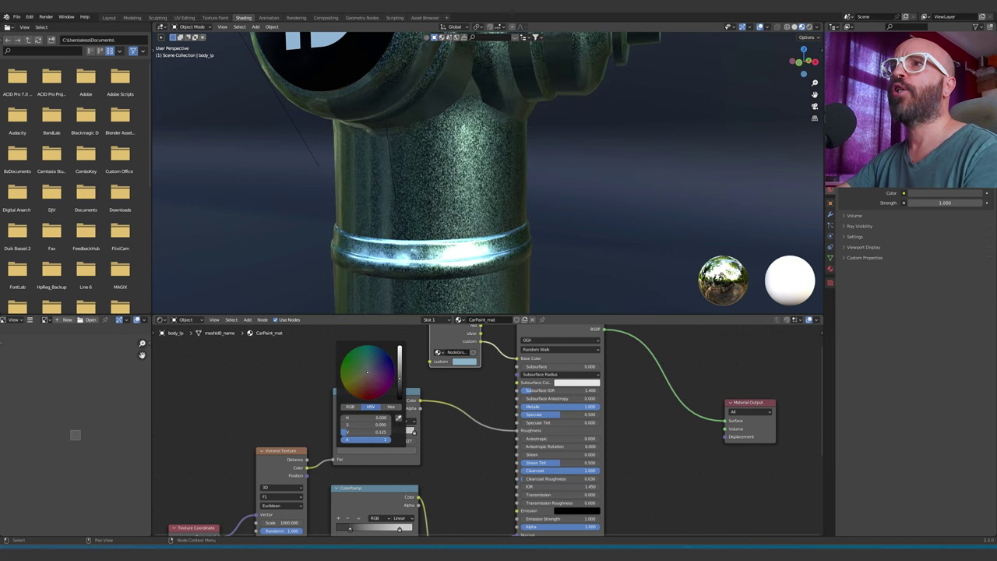
Step: Examine the flaked paint on the hydrant from several distances and look over the whole node tree
middle_drag(429, 210, 493, 205)
scroll(469, 205, down, 2)
scroll(487, 133, down, 2)
scroll(490, 431, down, 6)
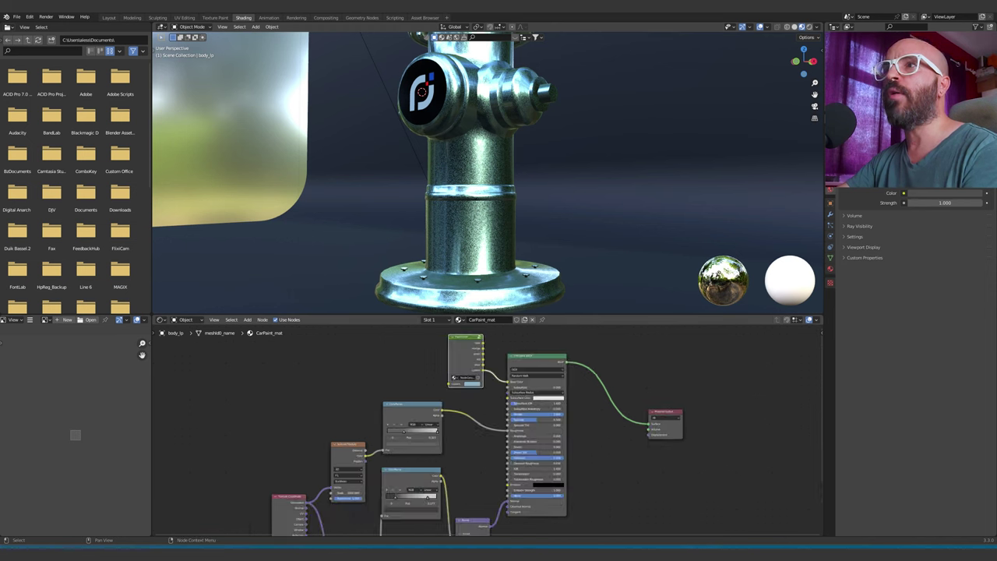
middle_drag(490, 431, 498, 396)
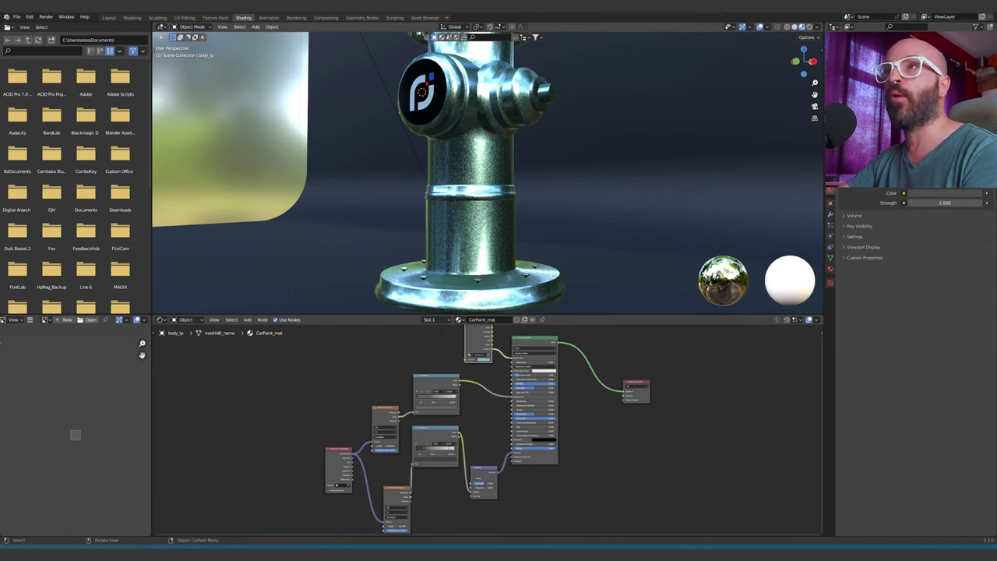
middle_drag(489, 179, 499, 193)
scroll(484, 152, up, 3)
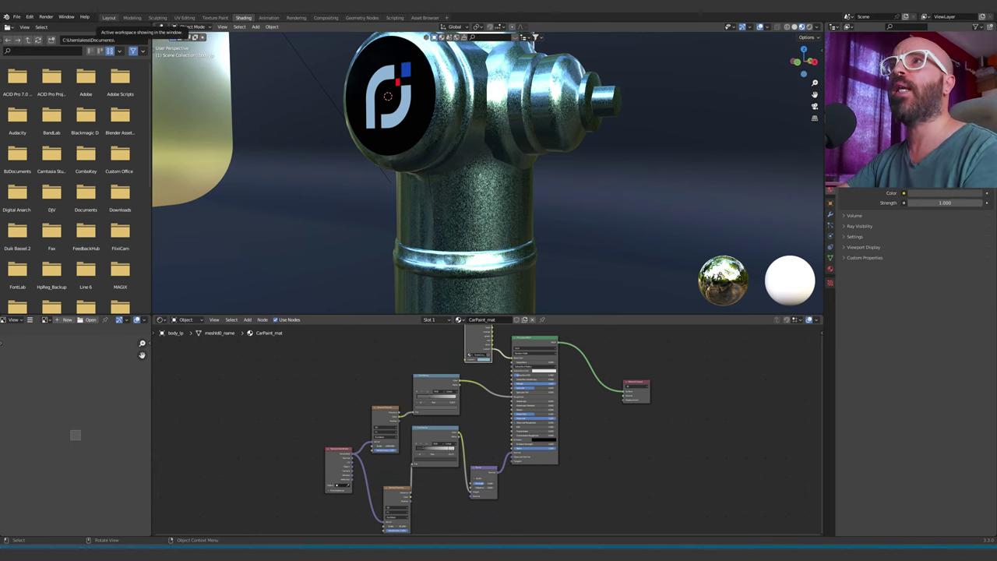
Step: Return to the Layout workspace, look through the camera and render the hydrant image
click(109, 17)
key(KP_0)
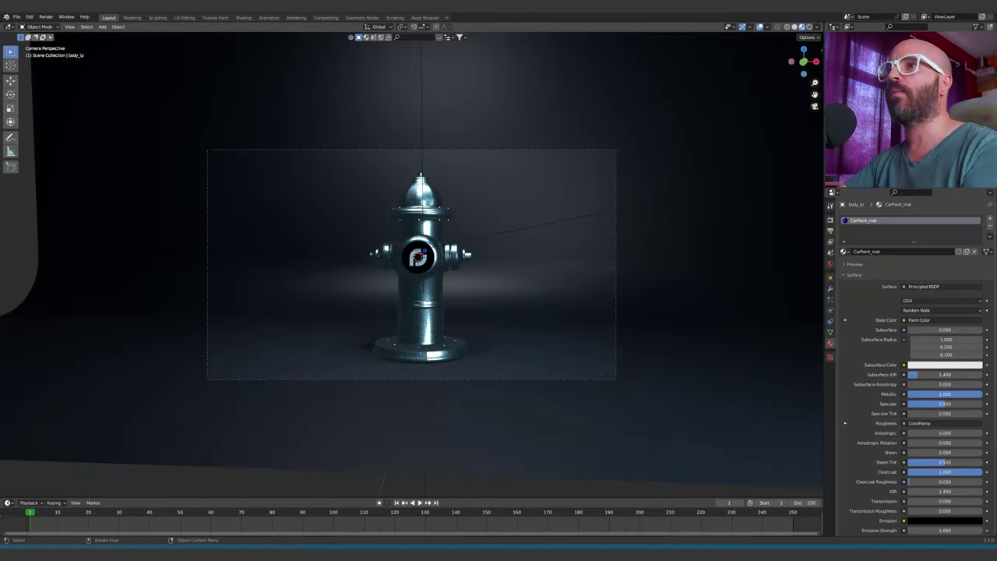
key(F12)
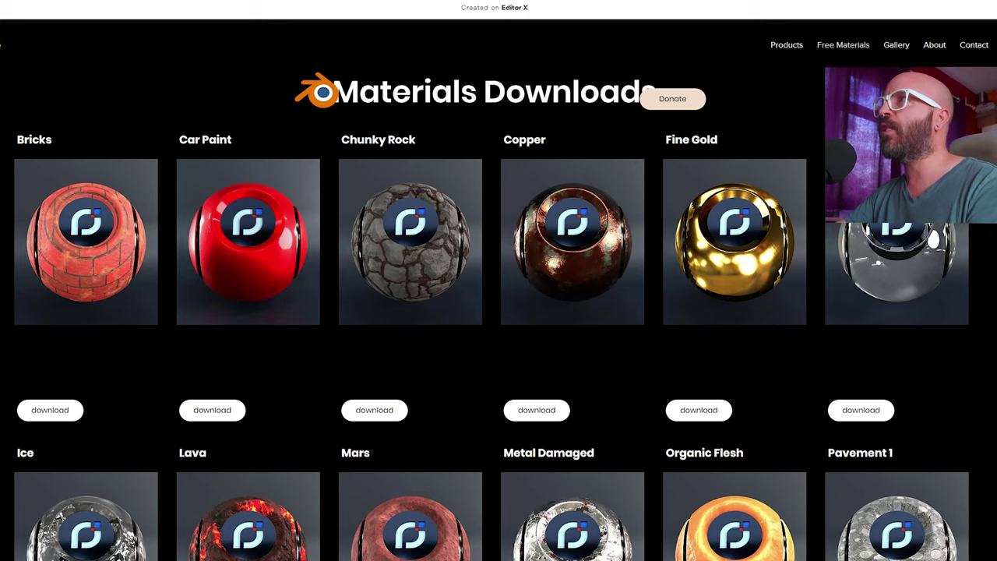
Step: Switch to the Pixel Insane website and browse the free materials on the Materials Downloads page, from Bricks to Wood Planks
scroll(499, 312, down, 2)
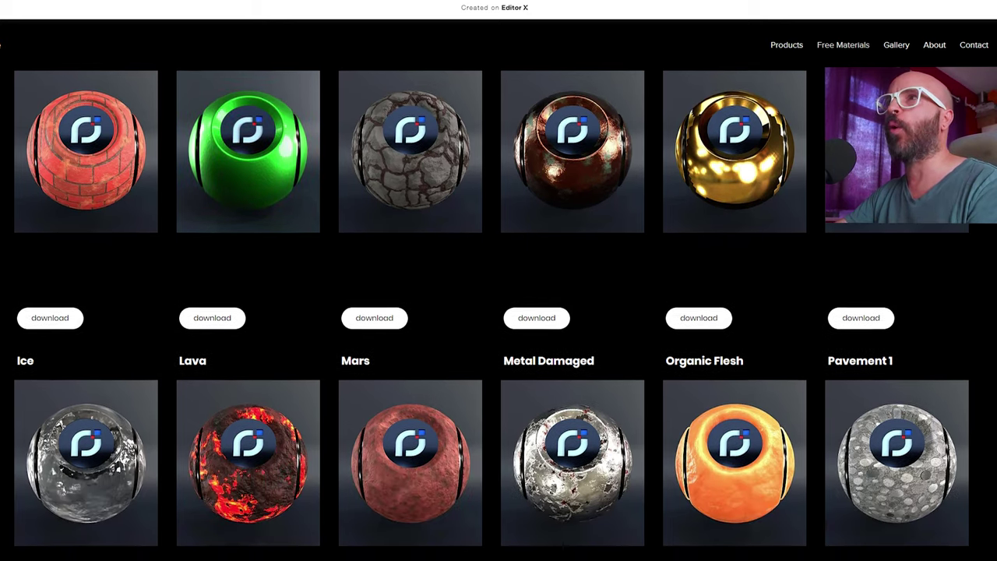
scroll(499, 312, down, 2)
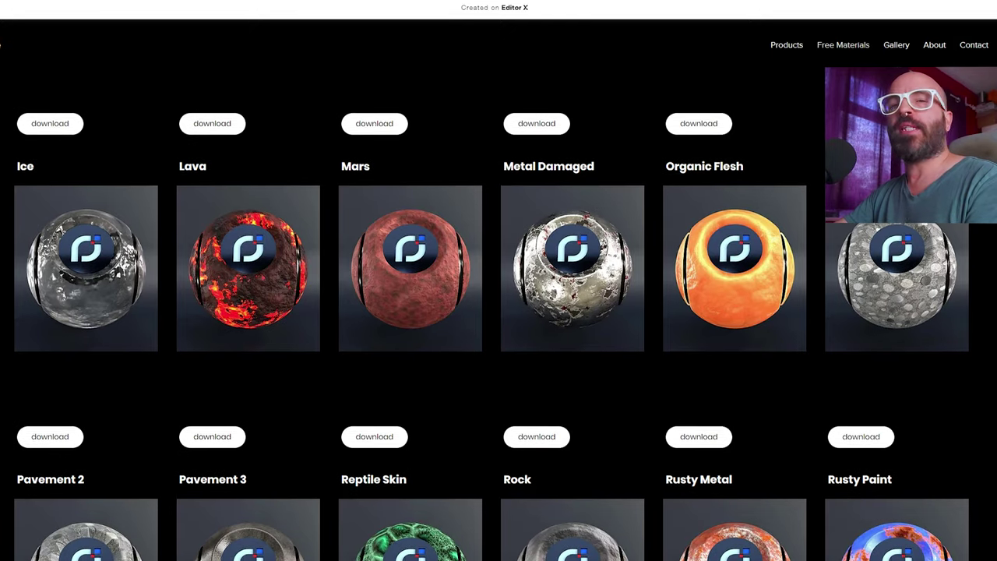
scroll(499, 311, down, 3)
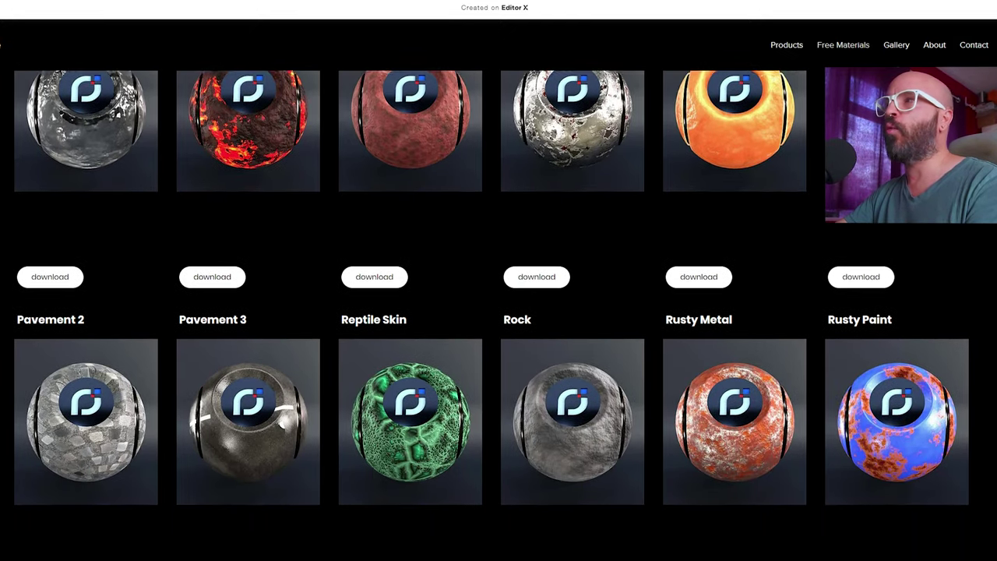
scroll(499, 312, down, 4)
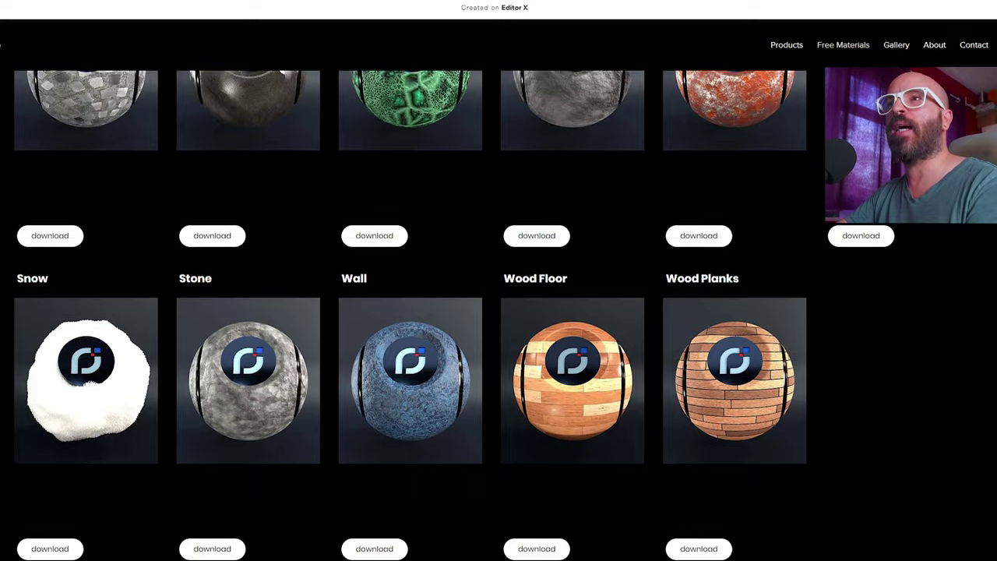